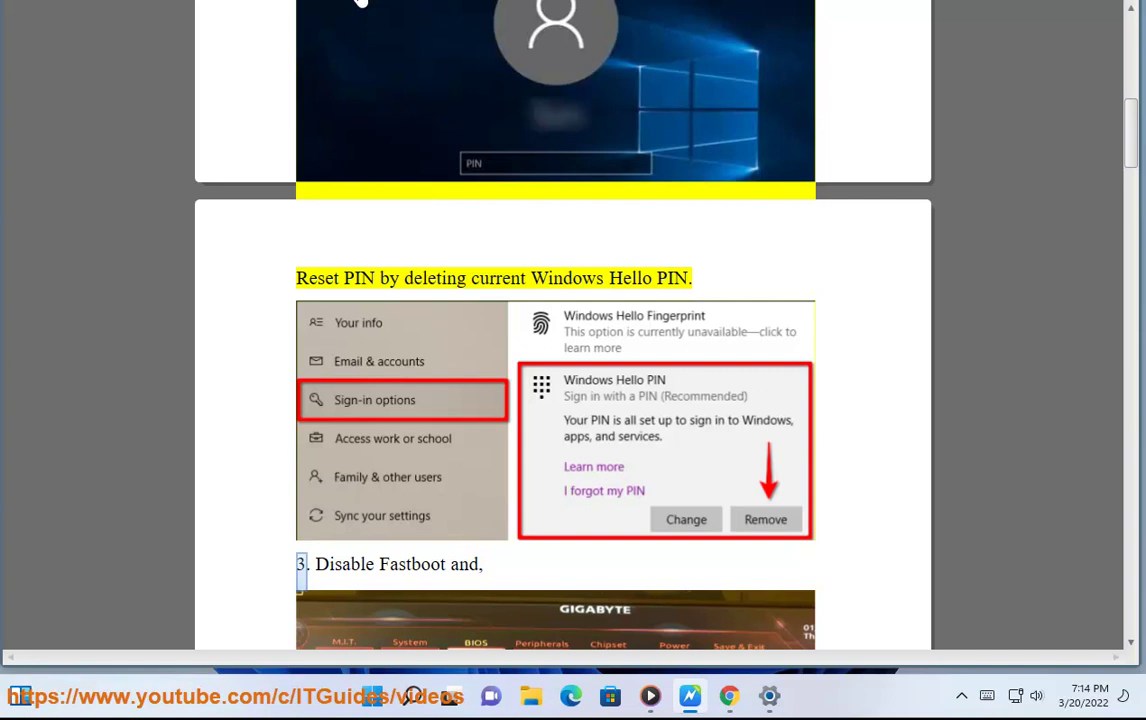
Open the account sign-in options in Windows Settings and expand the fingerprint recognition (Windows Hello) entry.
{"action": "left_click", "coordinate": [412, 696]}
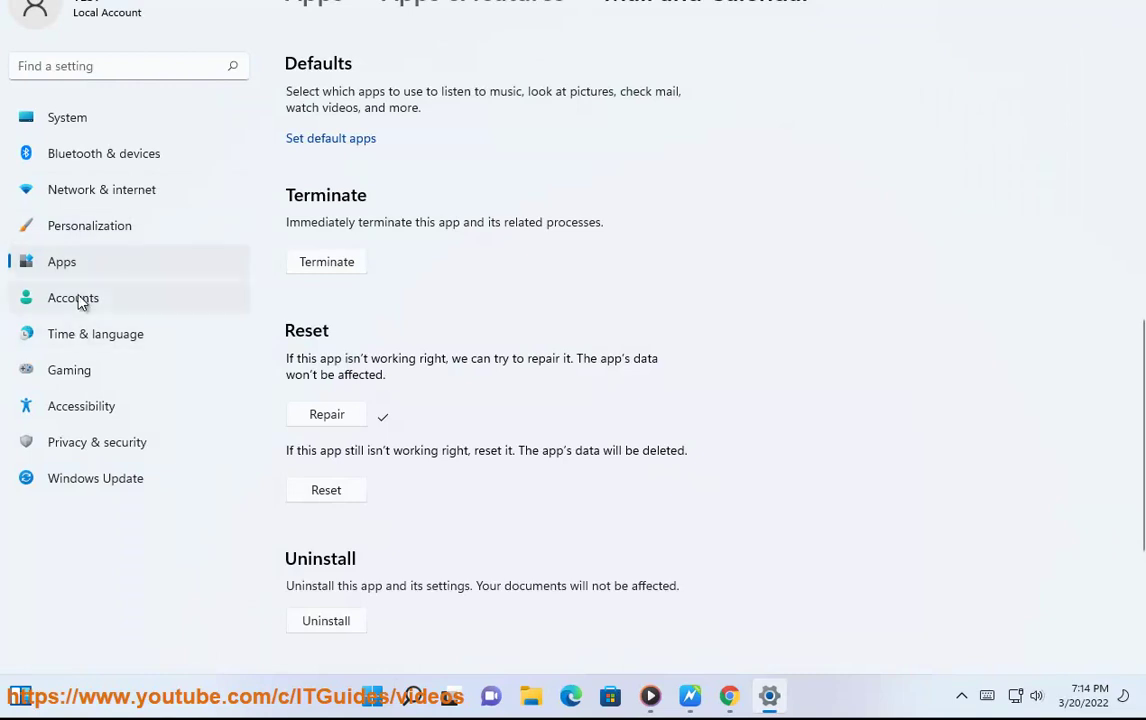
{"action": "left_click", "coordinate": [79, 299]}
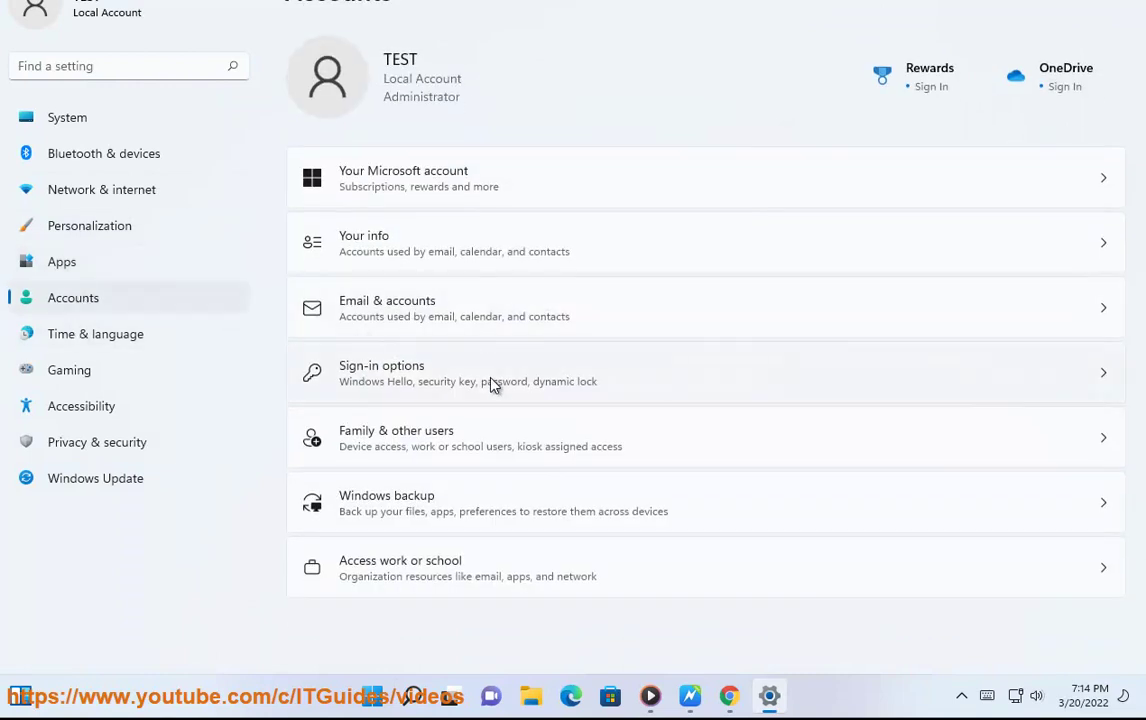
{"action": "left_click", "coordinate": [503, 379]}
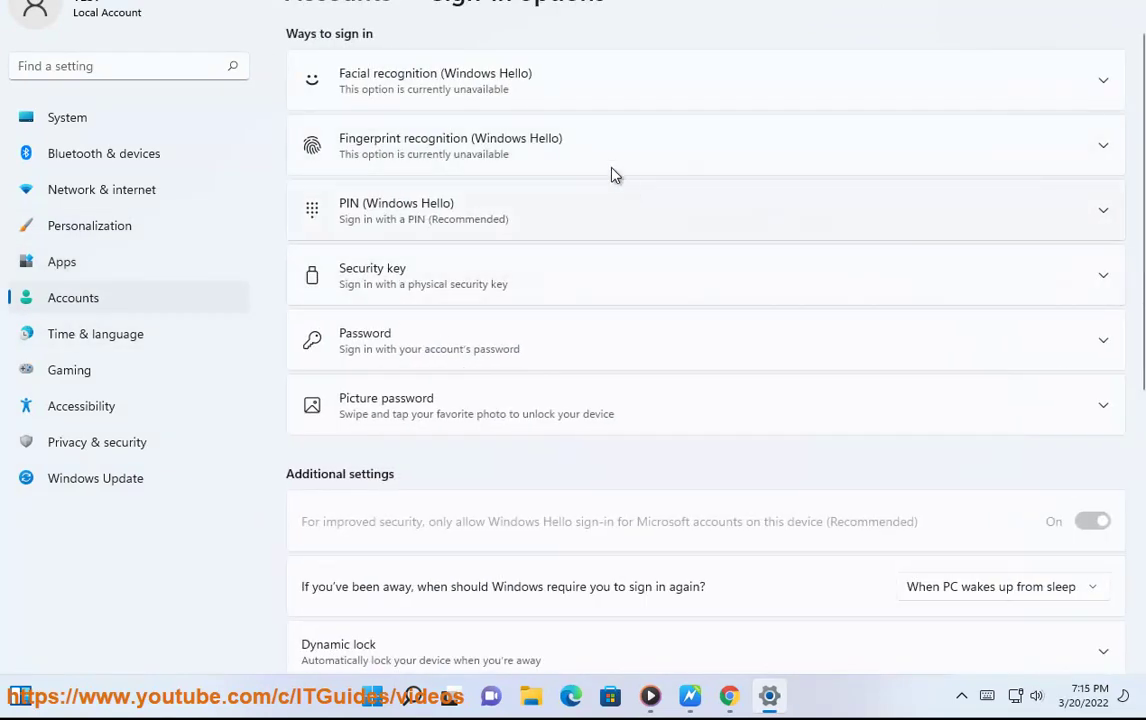
{"action": "left_click", "coordinate": [1100, 152]}
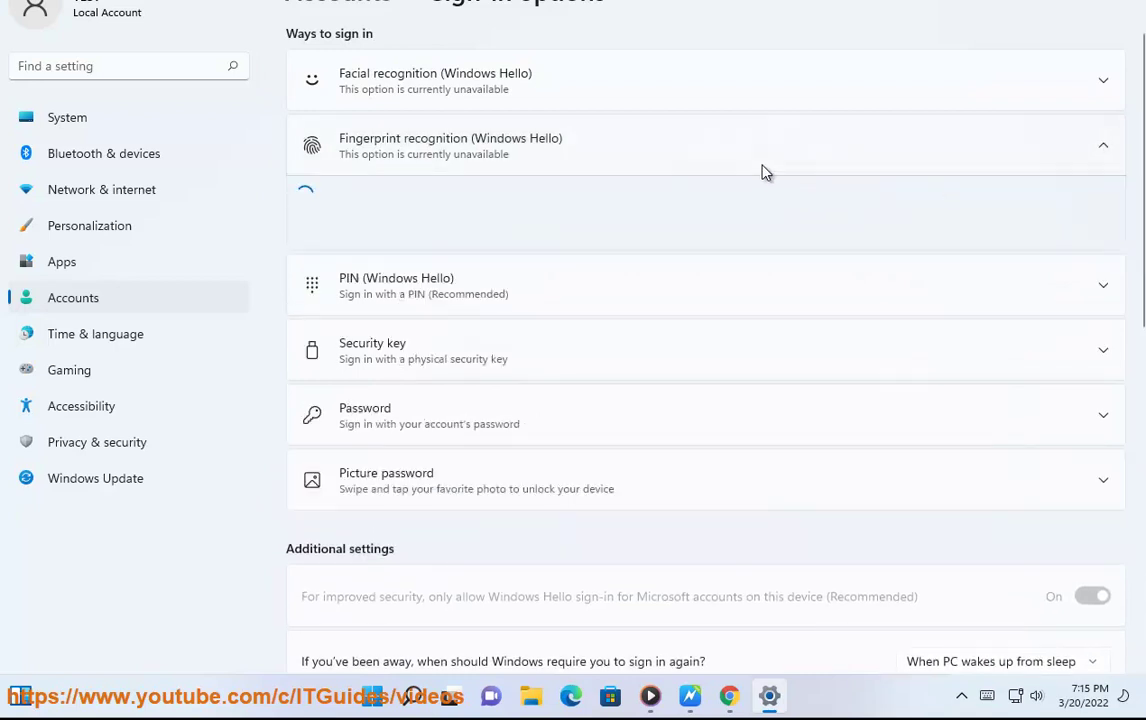
Switch to Chrome's ENTER BIOS search results and highlight the BIOS access keys in the featured answer.
{"action": "key", "text": "alt+Tab"}
{"action": "scroll", "coordinate": [880, 350], "scroll_direction": "down", "scroll_amount": 5}
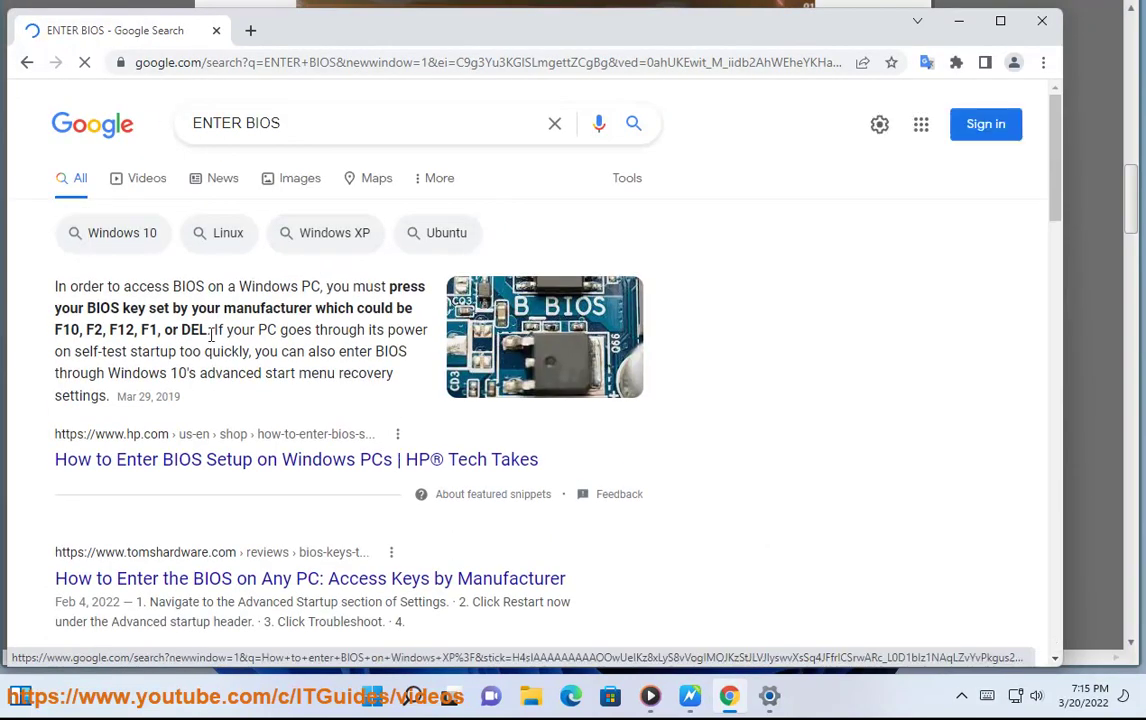
{"action": "left_click_drag", "start_coordinate": [210, 335], "coordinate": [55, 329]}
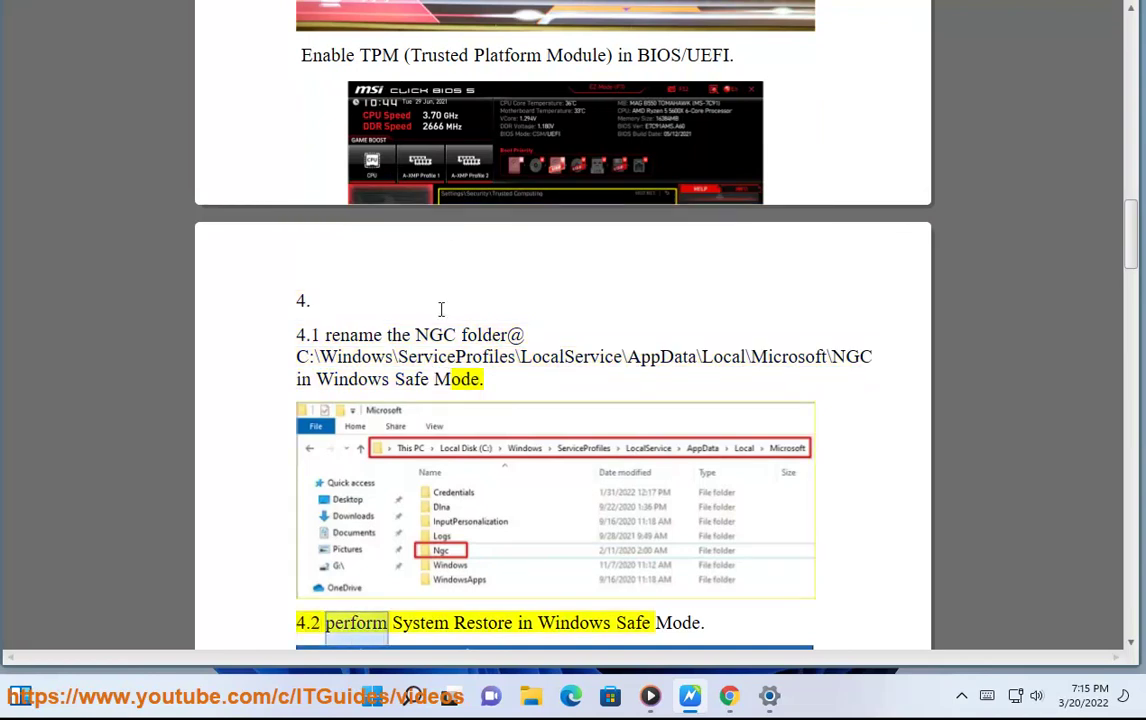
Copy "Windows Safe Mode" from guide step 4.1, search Google for it in Chrome, and highlight the first Microsoft Support result's title.
{"action": "left_click_drag", "start_coordinate": [477, 378], "coordinate": [297, 378]}
{"action": "key", "text": "ctrl+c"}
{"action": "left_click", "coordinate": [729, 695]}
{"action": "triple_click", "coordinate": [343, 128]}
{"action": "key", "text": "ctrl+v"}
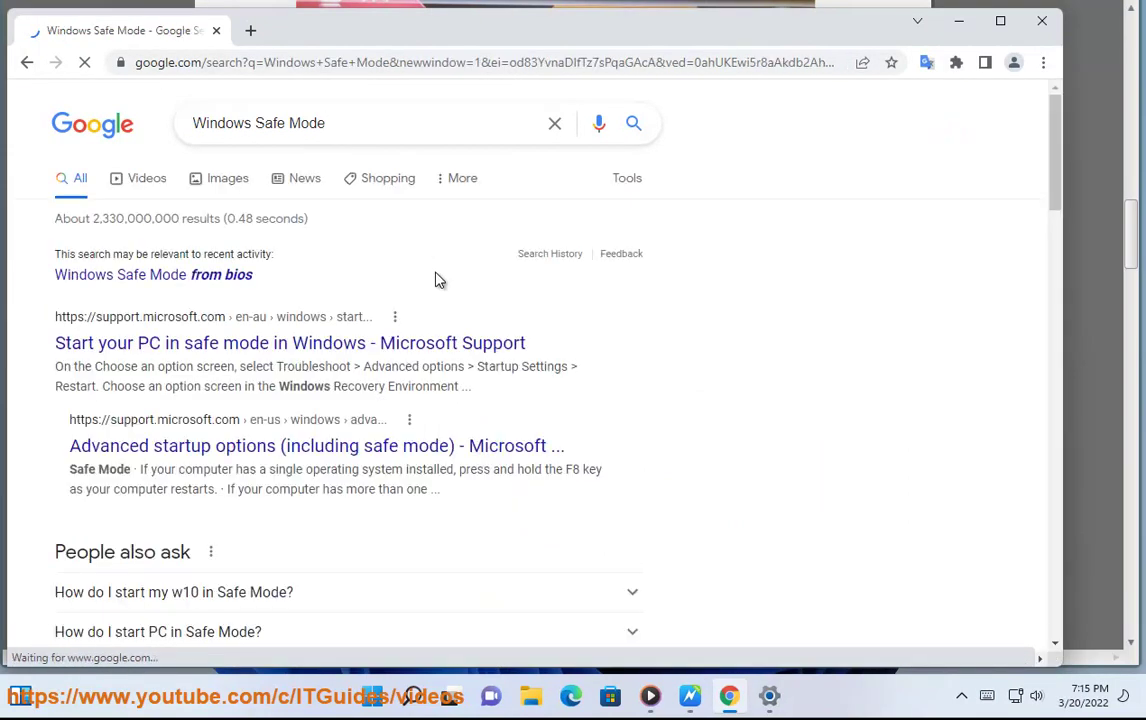
{"action": "left_click_drag", "start_coordinate": [530, 344], "coordinate": [26, 356]}
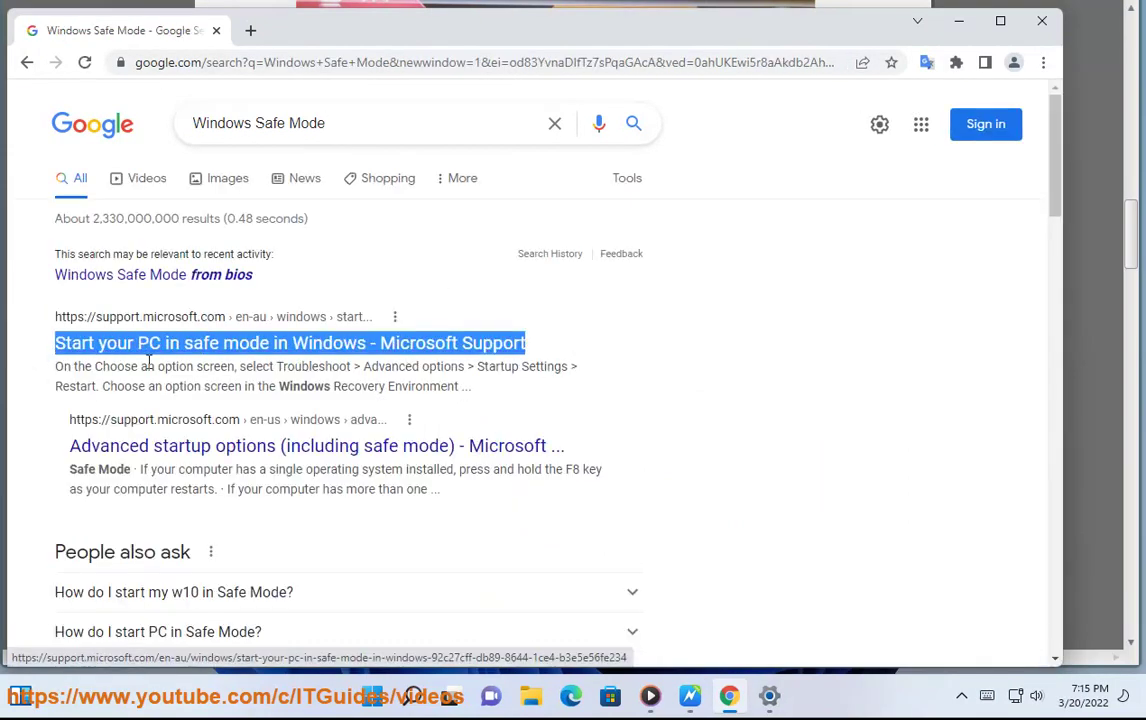
Launch System Configuration from the Run dialog, look at its boot options, and leave without saving.
{"action": "key", "text": "super+r"}
{"action": "left_click", "coordinate": [345, 578]}
{"action": "left_click", "coordinate": [120, 450]}
{"action": "left_click", "coordinate": [171, 641]}
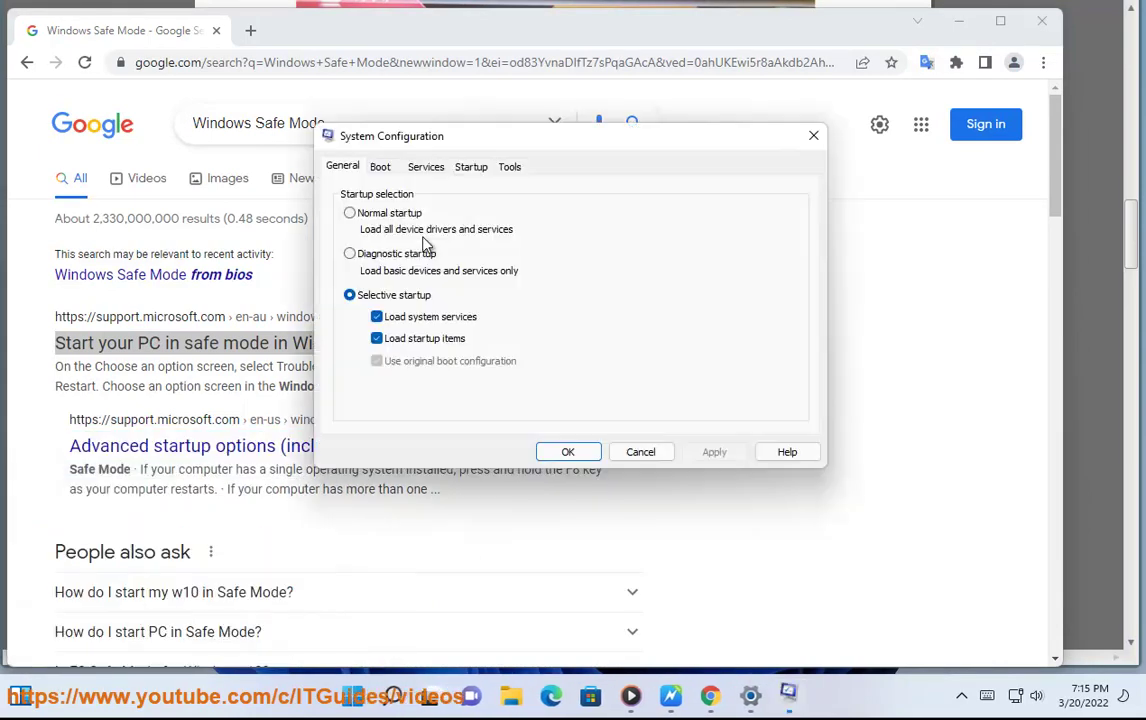
{"action": "left_click", "coordinate": [380, 166]}
{"action": "left_click", "coordinate": [368, 342]}
{"action": "left_click", "coordinate": [645, 453]}
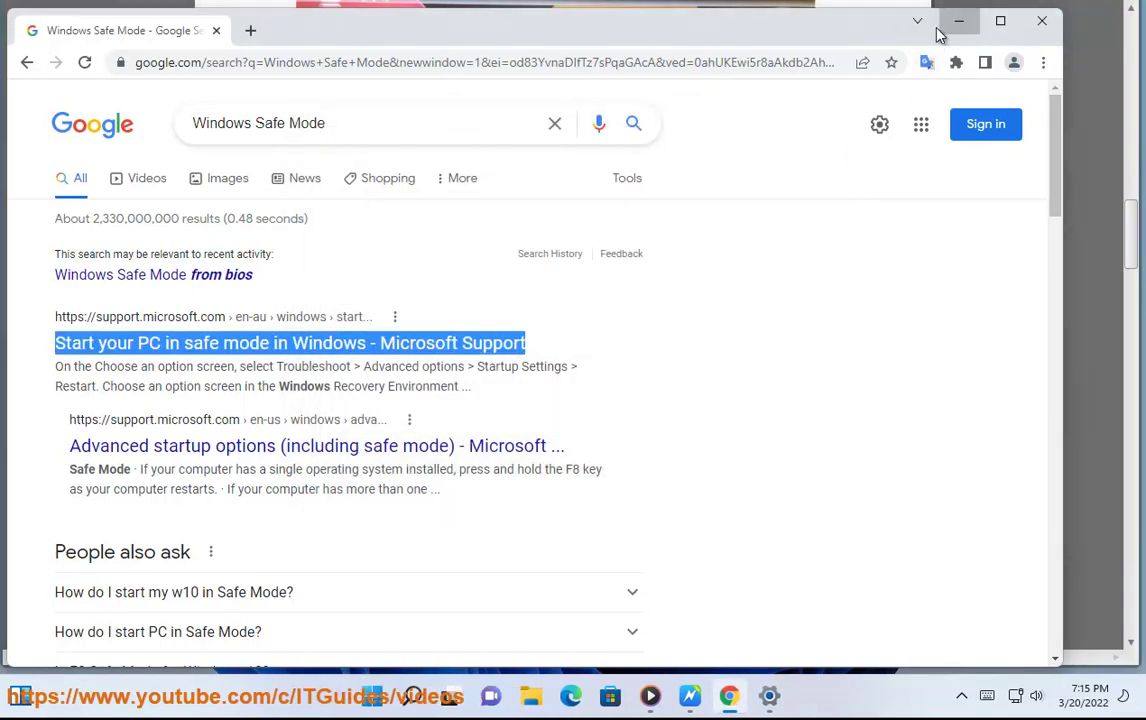
Open C:\Windows\ServiceProfiles\LocalService\AppData\Local\Microsoft from guide step 4.1 in File Explorer and select the Ngc folder.
{"action": "left_click", "coordinate": [957, 21]}
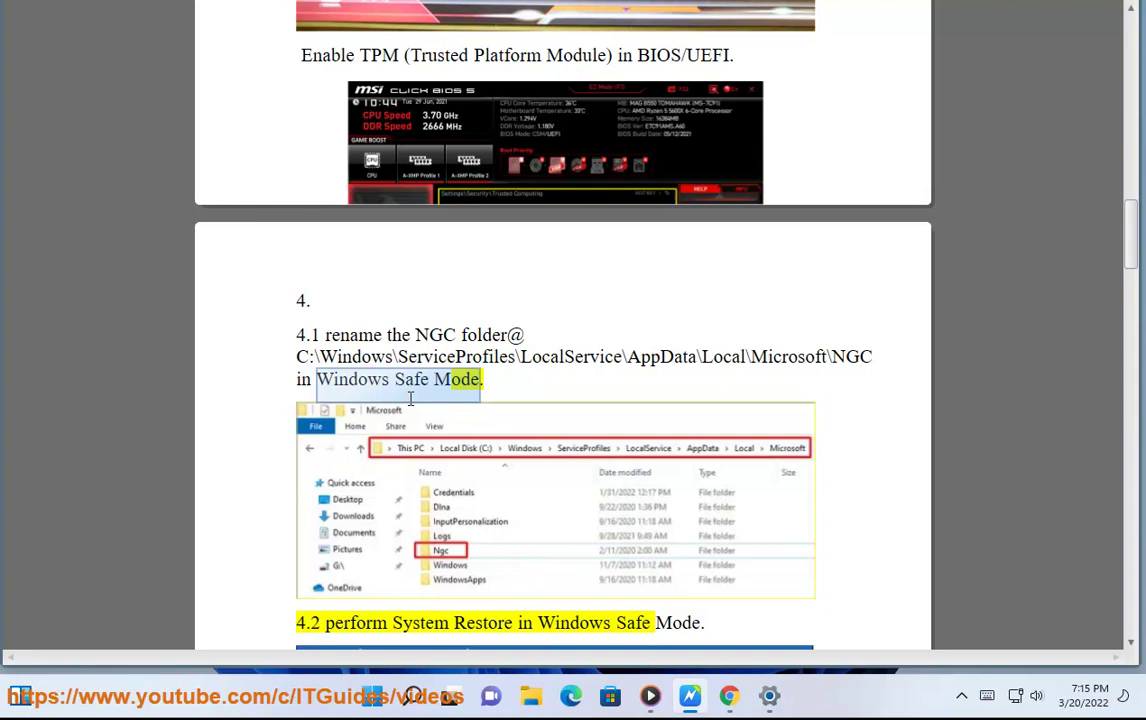
{"action": "left_click", "coordinate": [421, 357]}
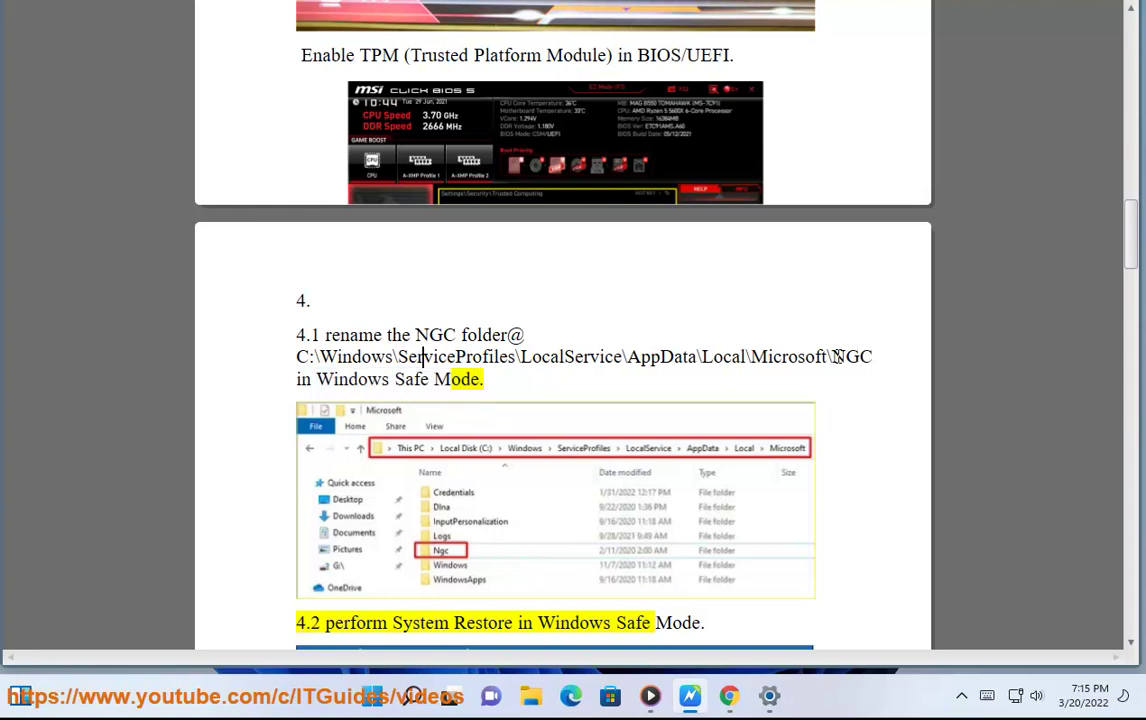
{"action": "left_click_drag", "start_coordinate": [838, 357], "coordinate": [262, 362]}
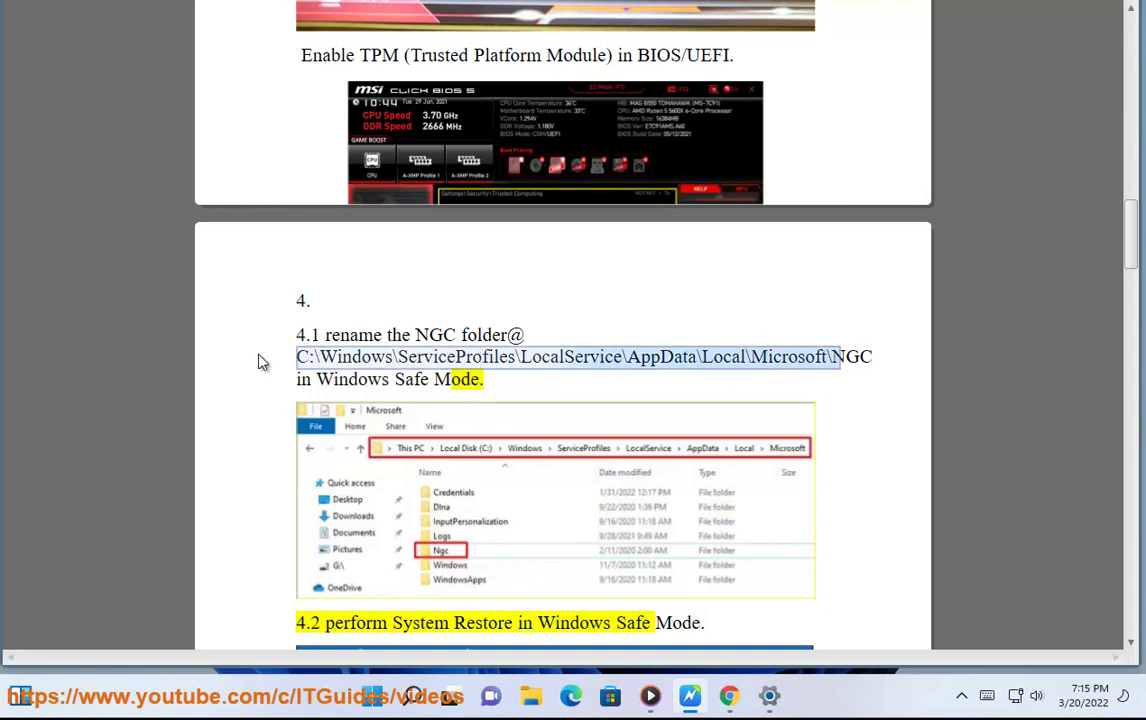
{"action": "left_click", "coordinate": [531, 696]}
{"action": "left_click", "coordinate": [505, 205]}
{"action": "key", "text": "ctrl+v"}
{"action": "key", "text": "Return"}
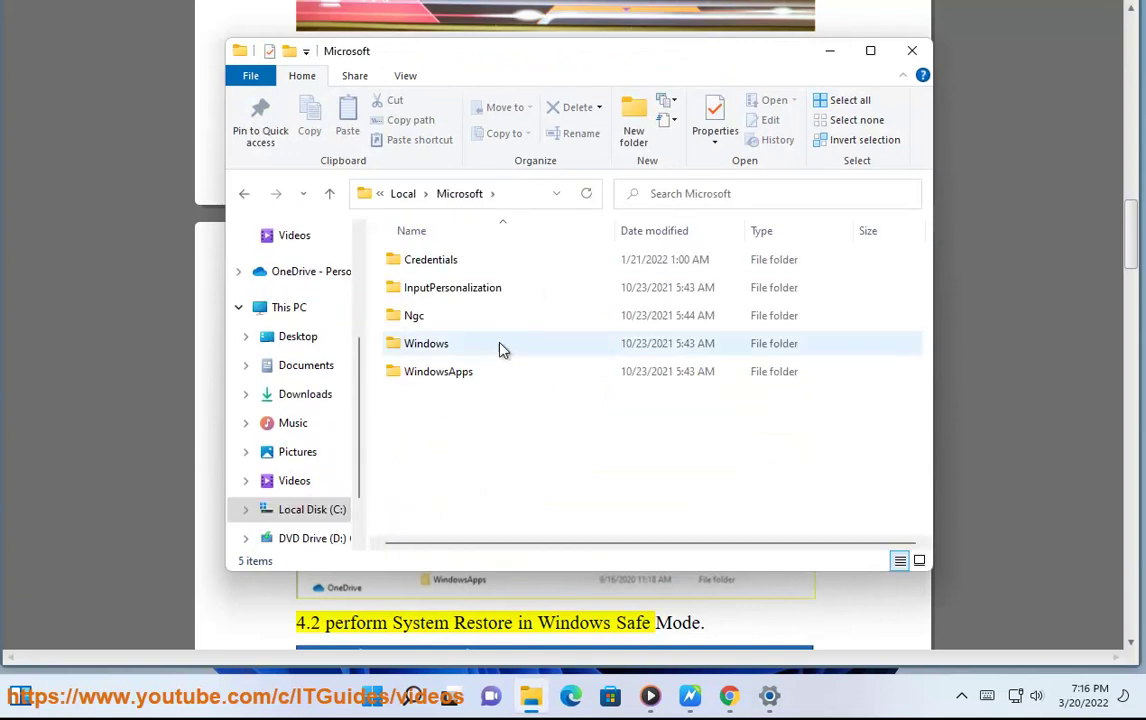
{"action": "left_click", "coordinate": [400, 315]}
{"action": "left_click_drag", "start_coordinate": [509, 66], "coordinate": [835, 48]}
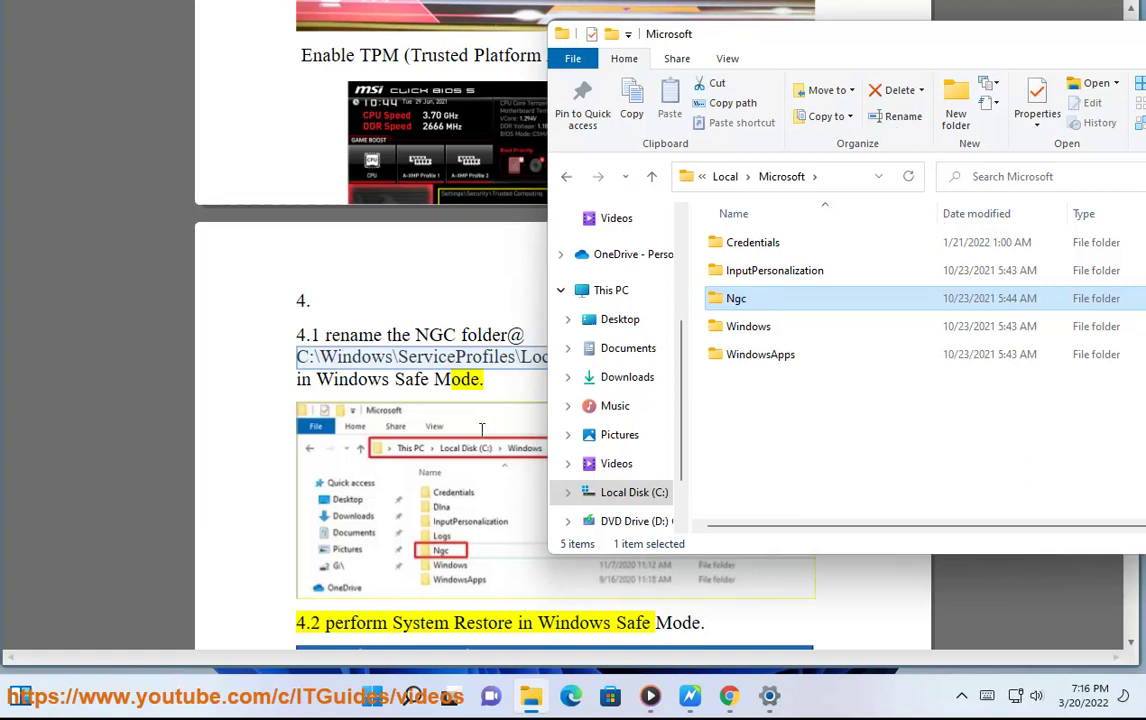
Read through guide steps 4.2 to 4.5.1 on System Restore, Startup Repair, uninstalling the feature update and opening Registry Editor.
{"action": "left_click", "coordinate": [481, 429]}
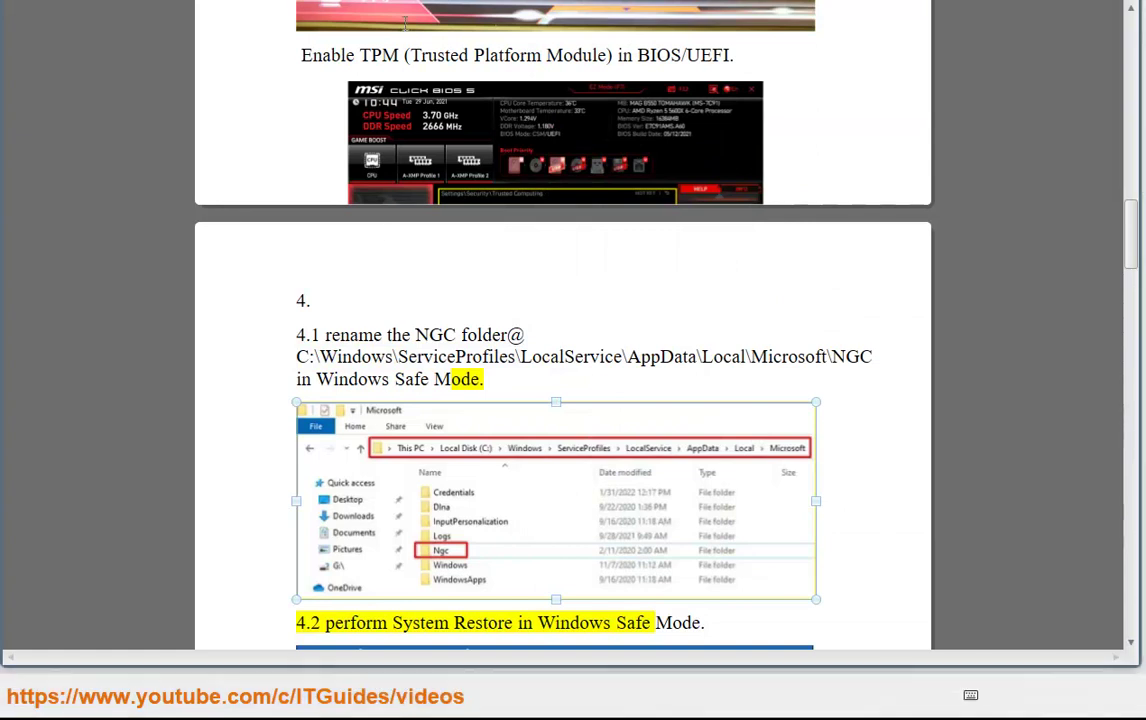
{"action": "scroll", "coordinate": [627, 235], "scroll_direction": "down", "scroll_amount": 3}
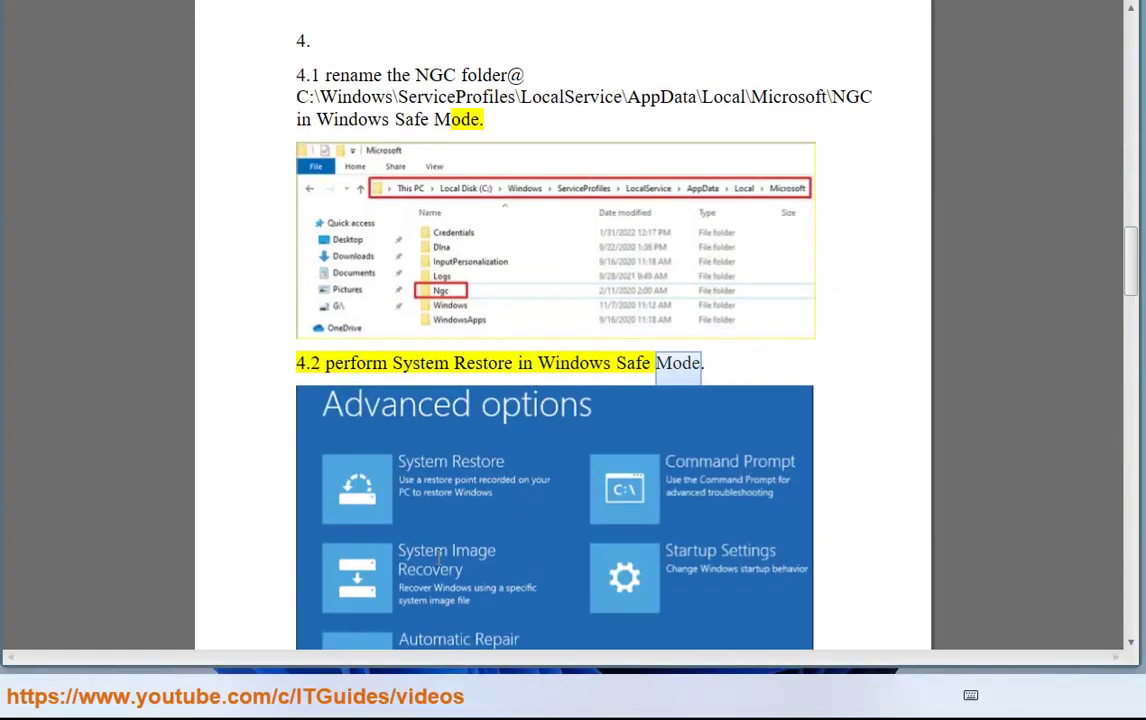
{"action": "scroll", "coordinate": [715, 416], "scroll_direction": "down", "scroll_amount": 1}
{"action": "scroll", "coordinate": [715, 416], "scroll_direction": "down", "scroll_amount": 2}
{"action": "scroll", "coordinate": [734, 524], "scroll_direction": "down", "scroll_amount": 1}
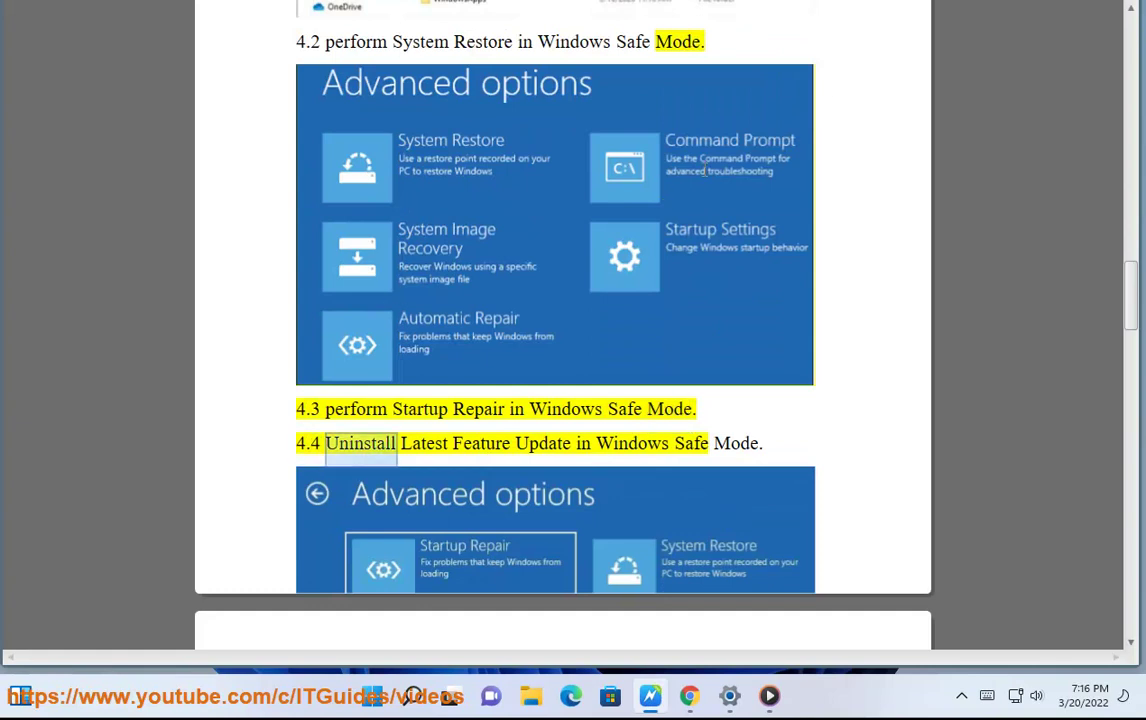
{"action": "scroll", "coordinate": [437, 430], "scroll_direction": "down", "scroll_amount": 2}
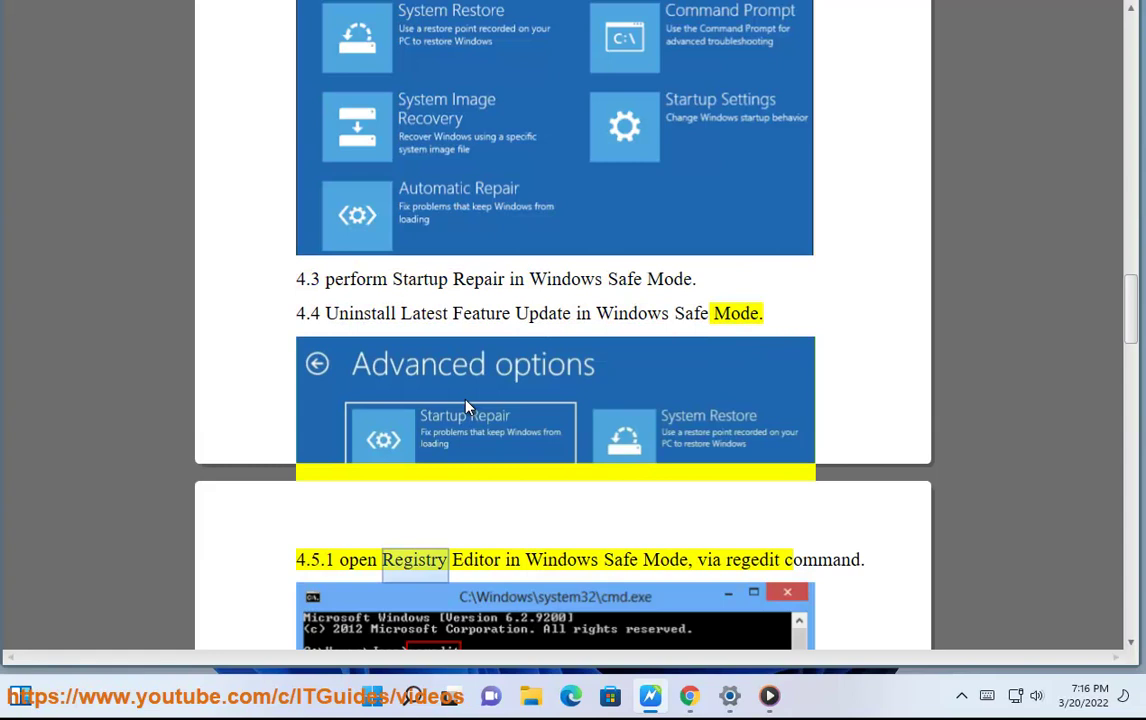
{"action": "scroll", "coordinate": [446, 563], "scroll_direction": "down", "scroll_amount": 1}
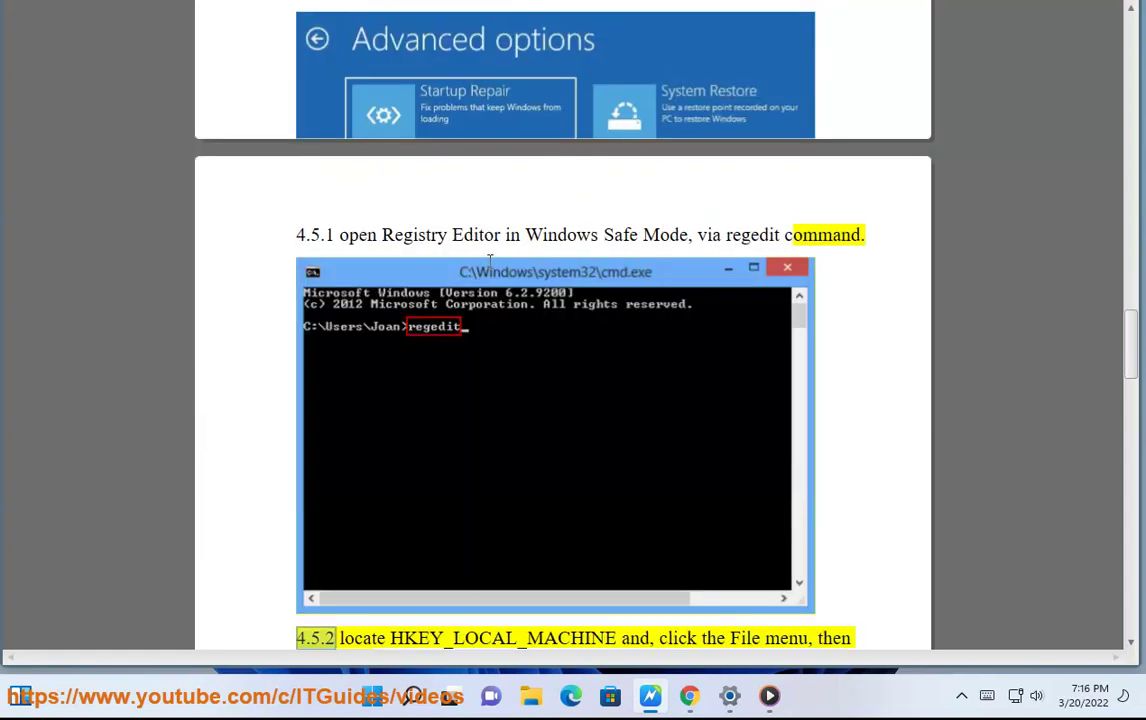
Run the guide's regedit command in Command Prompt, allow Registry Editor to make changes, and move its window aside.
{"action": "double_click", "coordinate": [750, 237]}
{"action": "key", "text": "ctrl+c"}
{"action": "left_click", "coordinate": [418, 690]}
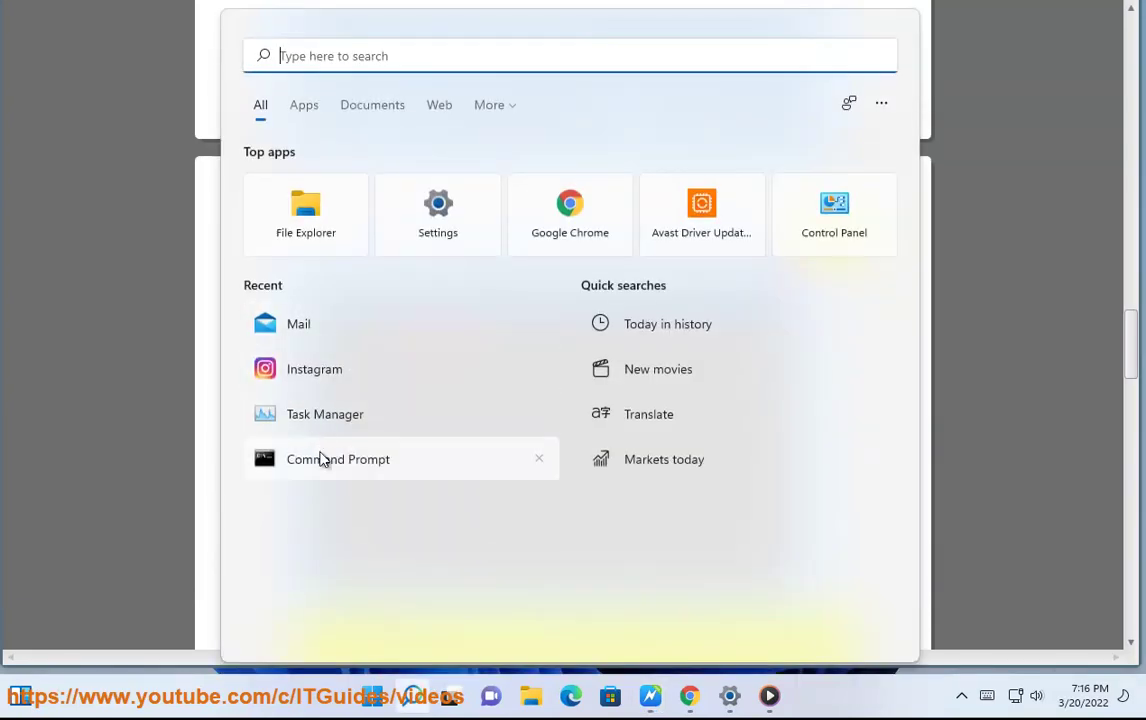
{"action": "left_click", "coordinate": [322, 460]}
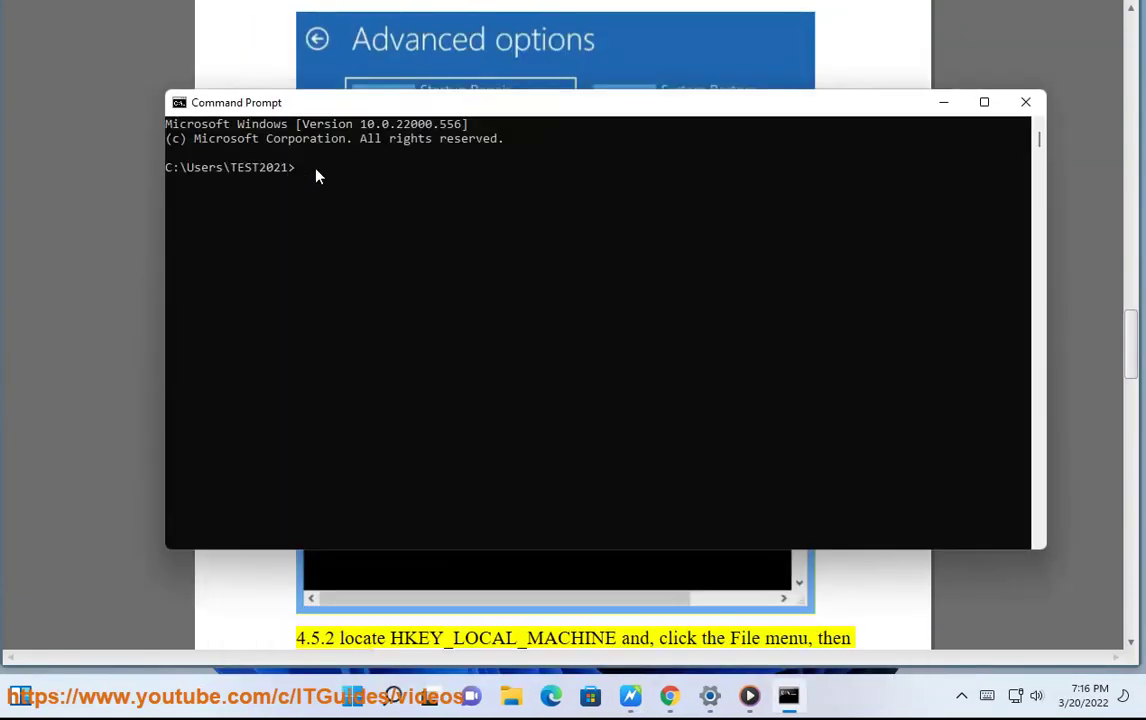
{"action": "key", "text": "ctrl+v"}
{"action": "key", "text": "Return"}
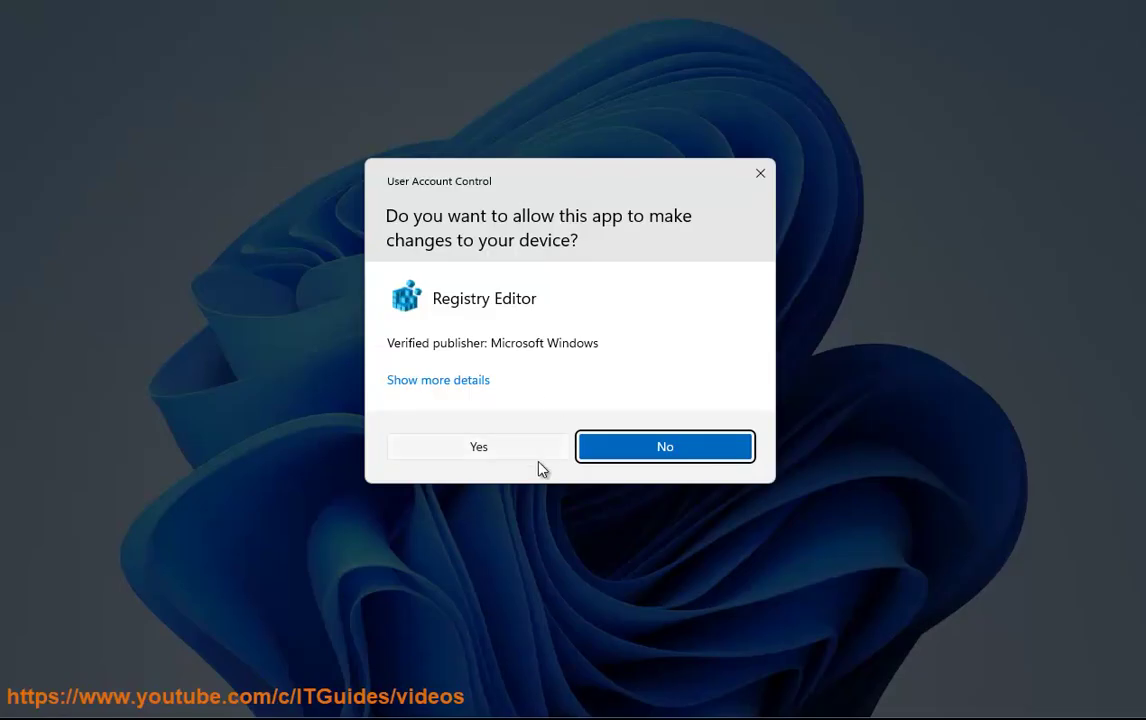
{"action": "left_click", "coordinate": [491, 456]}
{"action": "left_click", "coordinate": [896, 109]}
{"action": "left_click", "coordinate": [944, 102]}
{"action": "left_click_drag", "start_coordinate": [580, 300], "coordinate": [942, 326]}
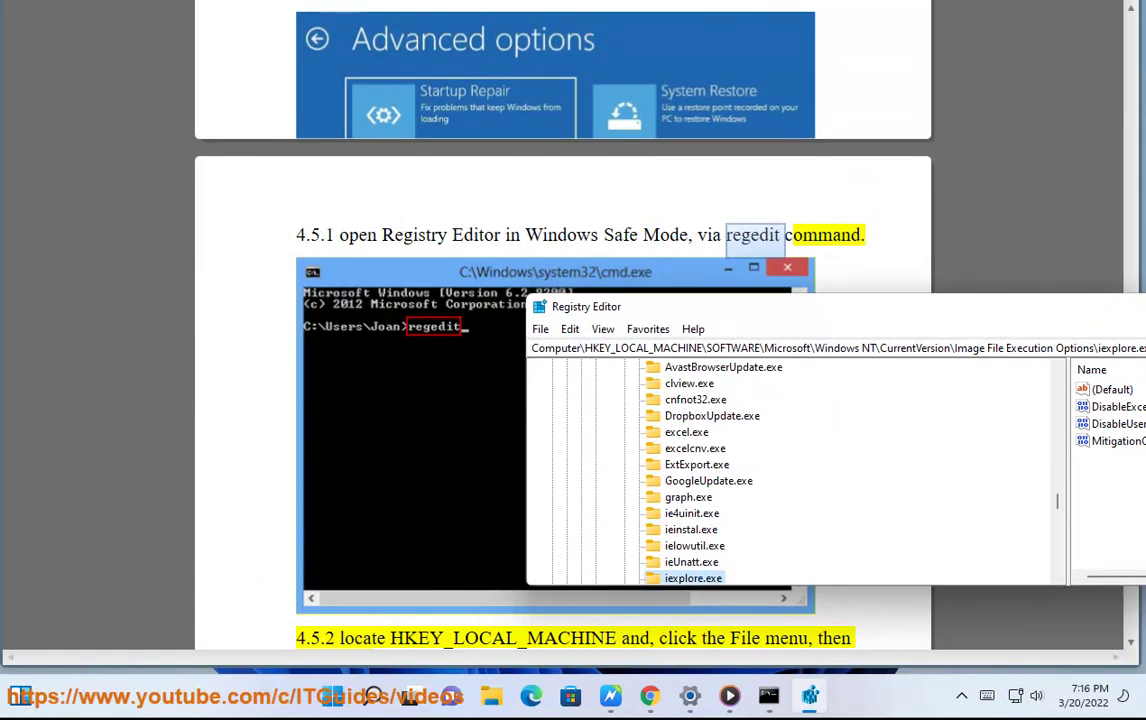
Following guide step 4.5.2, select HKEY_LOCAL_MACHINE in Registry Editor and open the Load Hive dialog.
{"action": "left_click", "coordinate": [387, 8]}
{"action": "scroll", "coordinate": [903, 372], "scroll_direction": "down", "scroll_amount": 6}
{"action": "scroll", "coordinate": [475, 467], "scroll_direction": "down", "scroll_amount": 2}
{"action": "scroll", "coordinate": [406, 362], "scroll_direction": "down", "scroll_amount": 2}
{"action": "scroll", "coordinate": [348, 51], "scroll_direction": "down", "scroll_amount": 1}
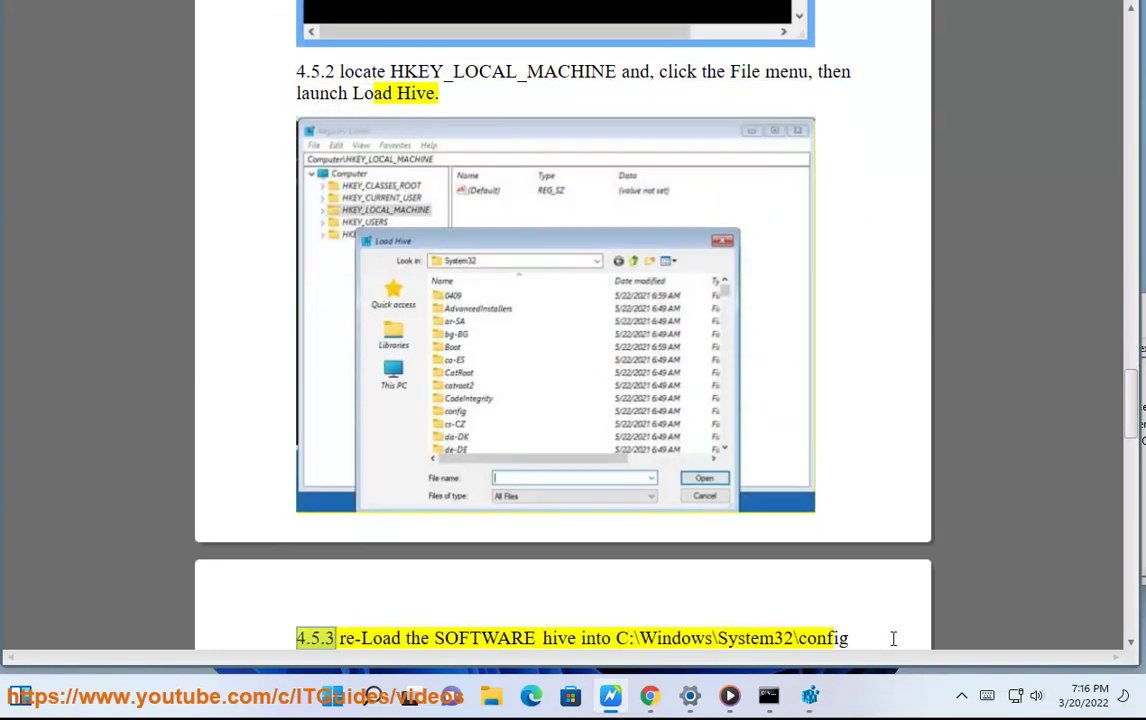
{"action": "left_click", "coordinate": [810, 696]}
{"action": "left_click_drag", "start_coordinate": [1058, 503], "coordinate": [1057, 378]}
{"action": "left_click", "coordinate": [634, 418]}
{"action": "left_click", "coordinate": [552, 416]}
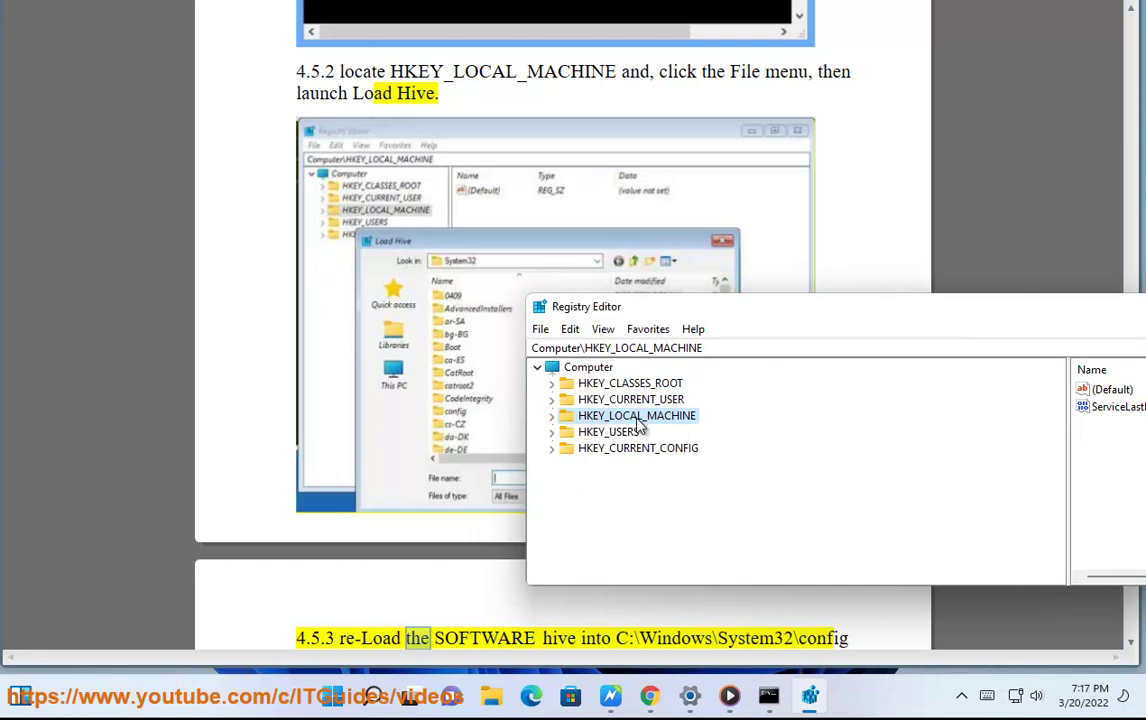
{"action": "left_click", "coordinate": [541, 330]}
{"action": "left_click", "coordinate": [640, 400]}
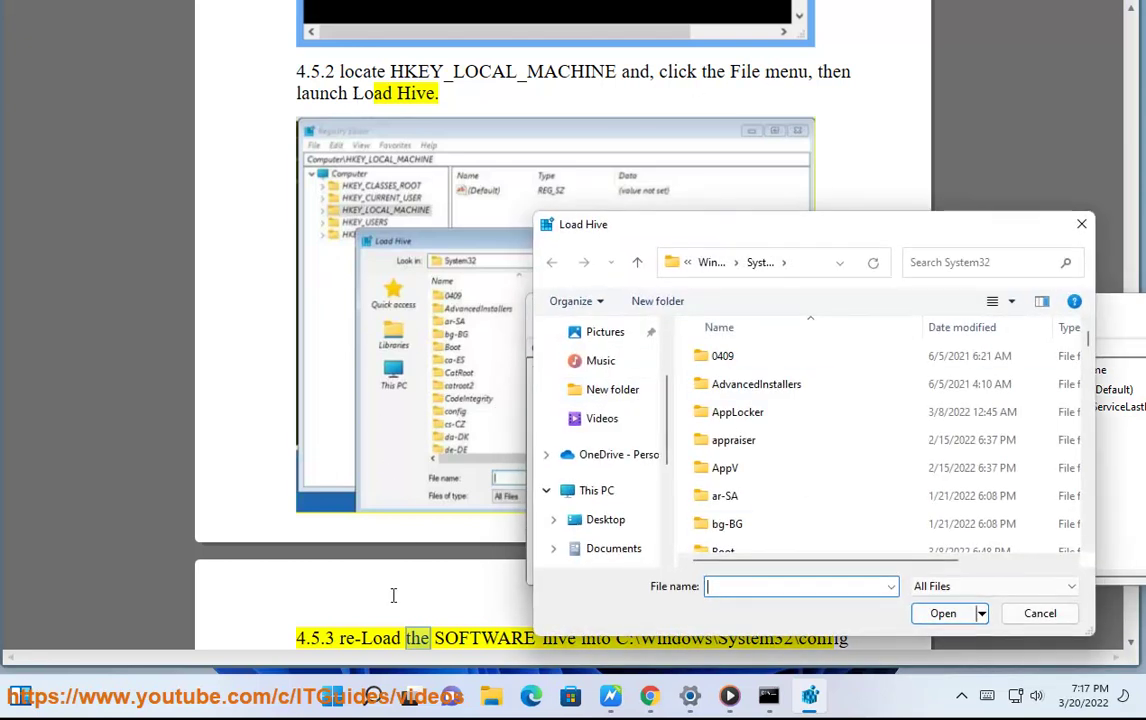
Following guide step 4.5.3, locate the config folder in C:\Windows\System32 for the hive, then cancel loading and close Registry Editor.
{"action": "left_click", "coordinate": [392, 627]}
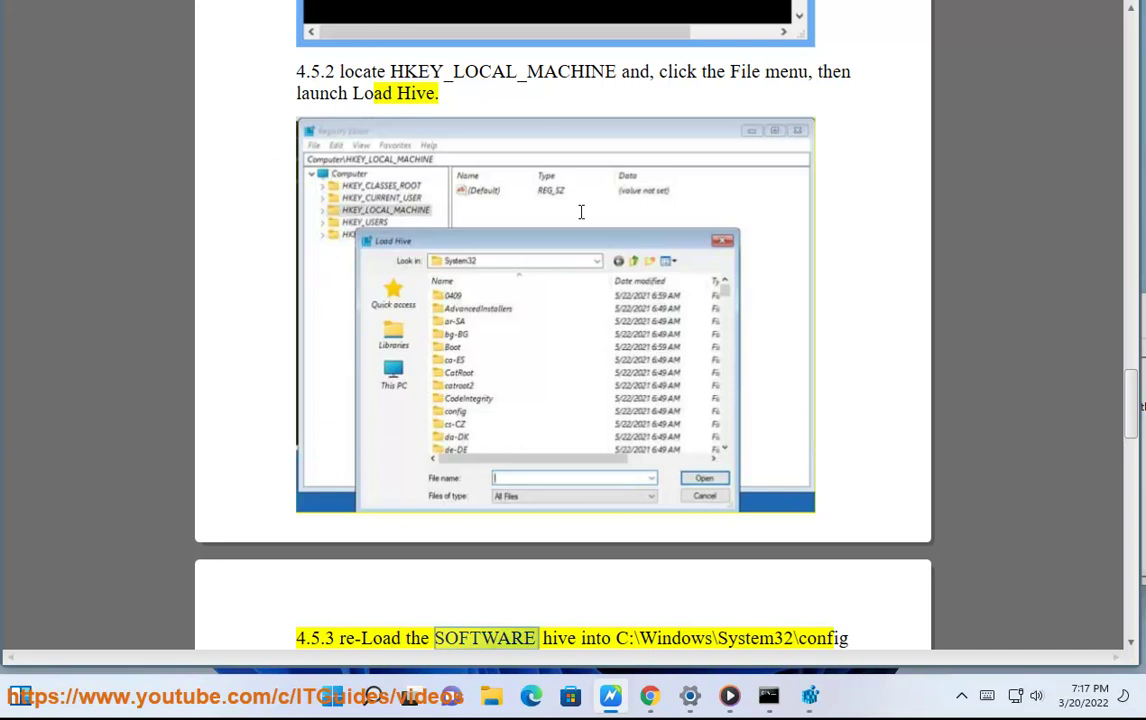
{"action": "left_click", "coordinate": [810, 697]}
{"action": "left_click", "coordinate": [830, 263]}
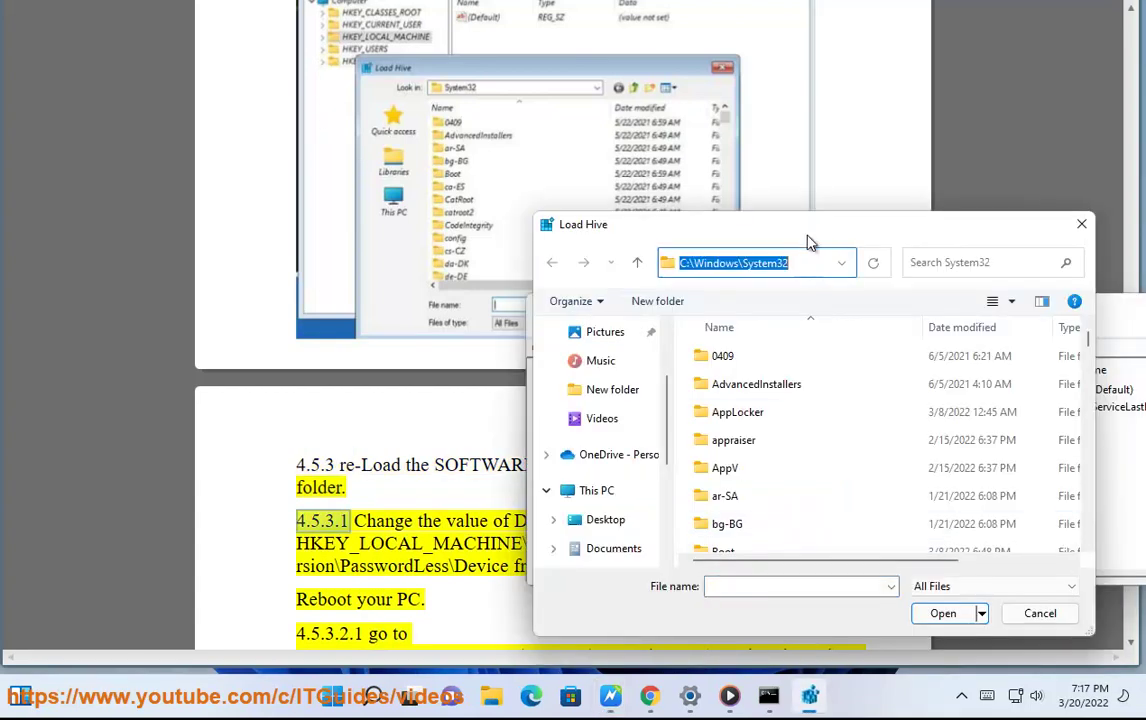
{"action": "left_click", "coordinate": [463, 415]}
{"action": "double_click", "coordinate": [815, 464]}
{"action": "left_click", "coordinate": [810, 696]}
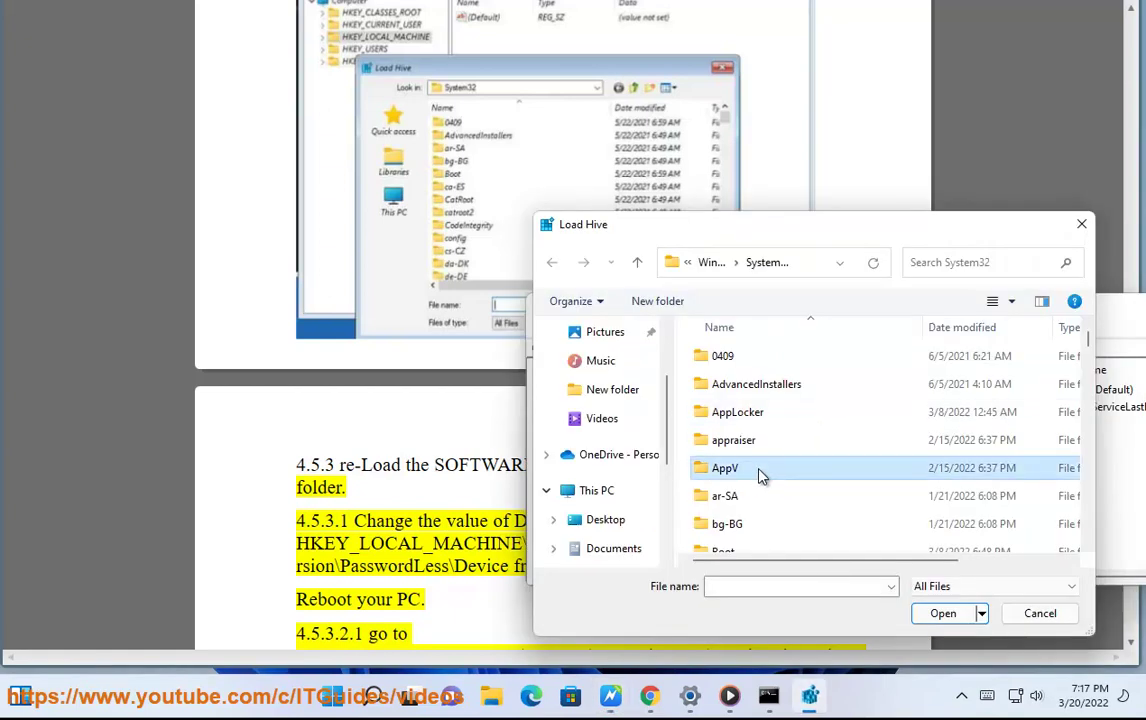
{"action": "scroll", "coordinate": [750, 470], "scroll_direction": "down", "scroll_amount": 3}
{"action": "scroll", "coordinate": [750, 464], "scroll_direction": "down", "scroll_amount": 2}
{"action": "left_click", "coordinate": [742, 371]}
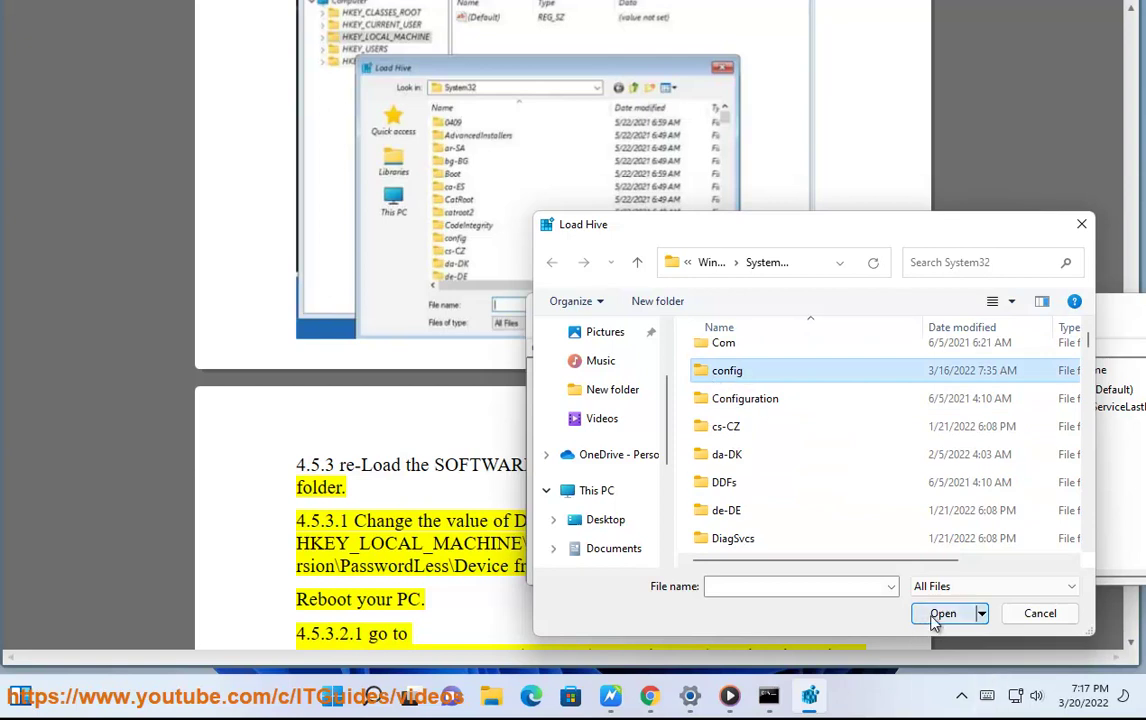
{"action": "left_click", "coordinate": [1040, 613]}
{"action": "left_click_drag", "start_coordinate": [800, 305], "coordinate": [463, 305]}
{"action": "left_click", "coordinate": [1038, 312]}
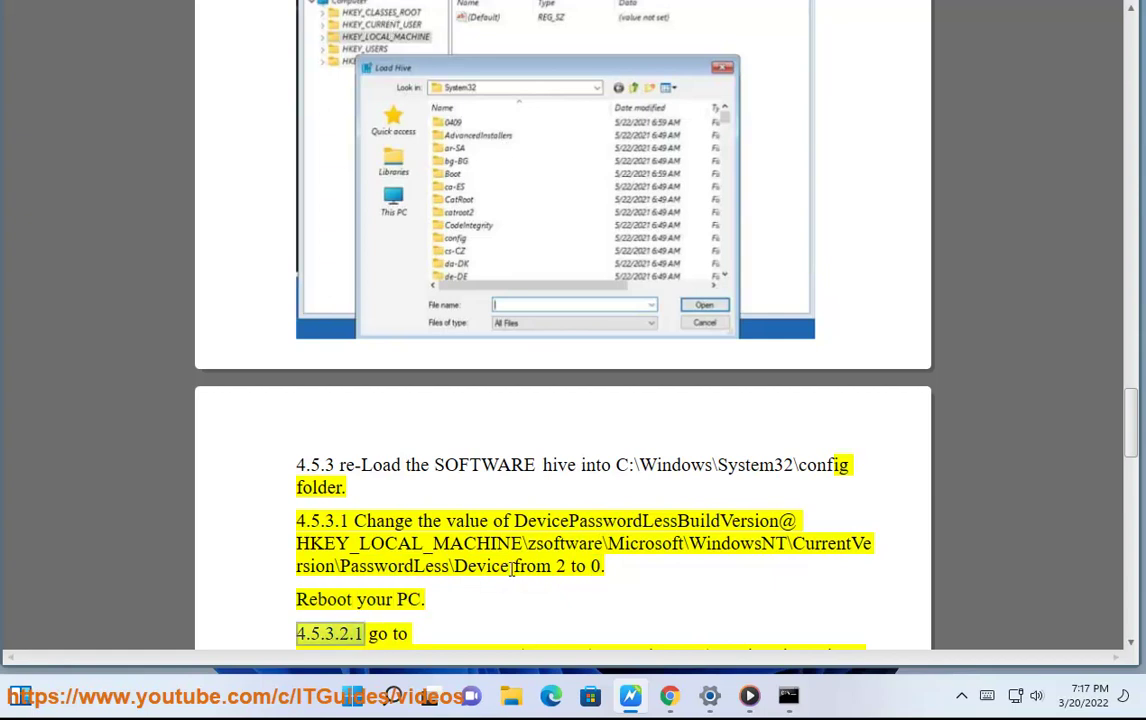
Copy the PasswordLess\Device registry path from guide step 4.5.3.1 and reopen Registry Editor with the REGEDIT command.
{"action": "left_click_drag", "start_coordinate": [512, 568], "coordinate": [296, 548]}
{"action": "key", "text": "super+r"}
{"action": "left_click", "coordinate": [344, 579]}
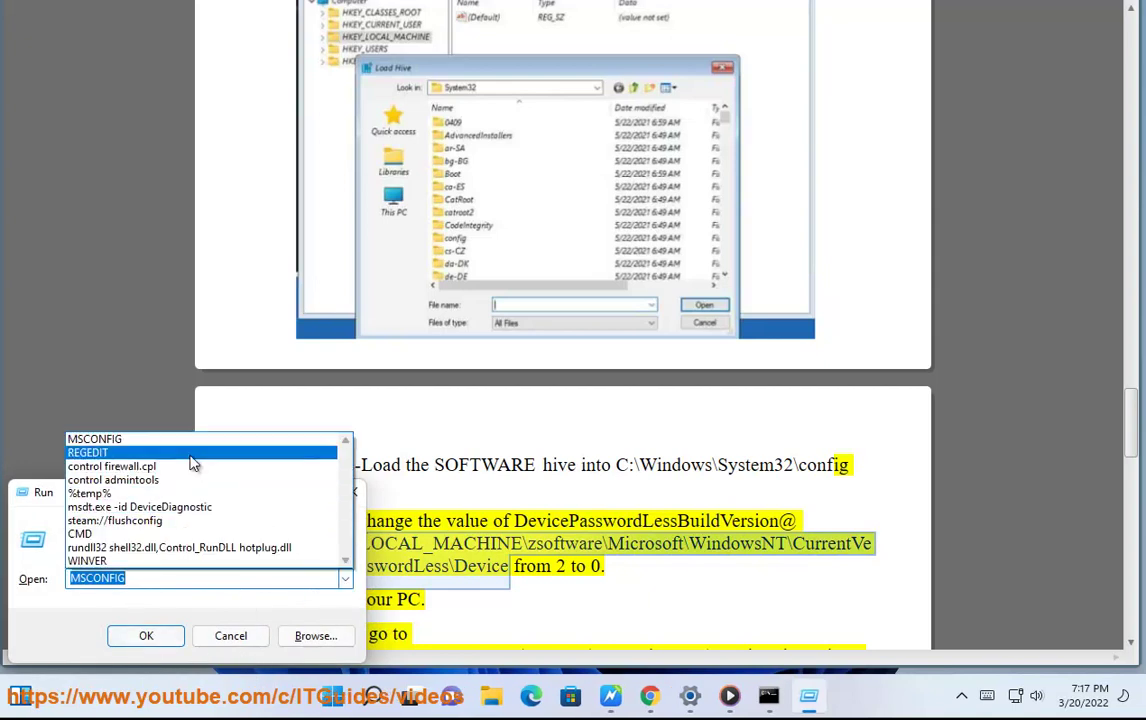
{"action": "left_click", "coordinate": [100, 452]}
{"action": "left_click", "coordinate": [140, 635]}
Try to enter the copied registry path in Registry Editor, cancel the entry, and reposition the window over the guide.
{"action": "left_click", "coordinate": [420, 446]}
{"action": "key", "text": "ctrl+v"}
{"action": "key", "text": "Escape"}
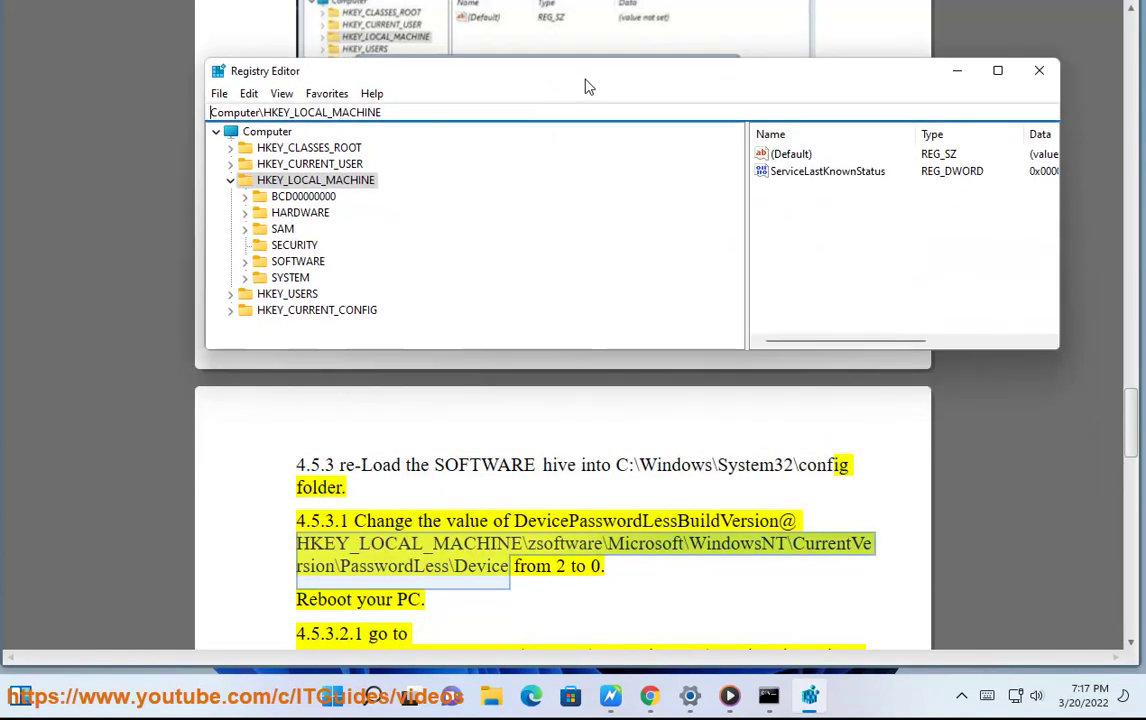
{"action": "left_click_drag", "start_coordinate": [588, 87], "coordinate": [587, 240]}
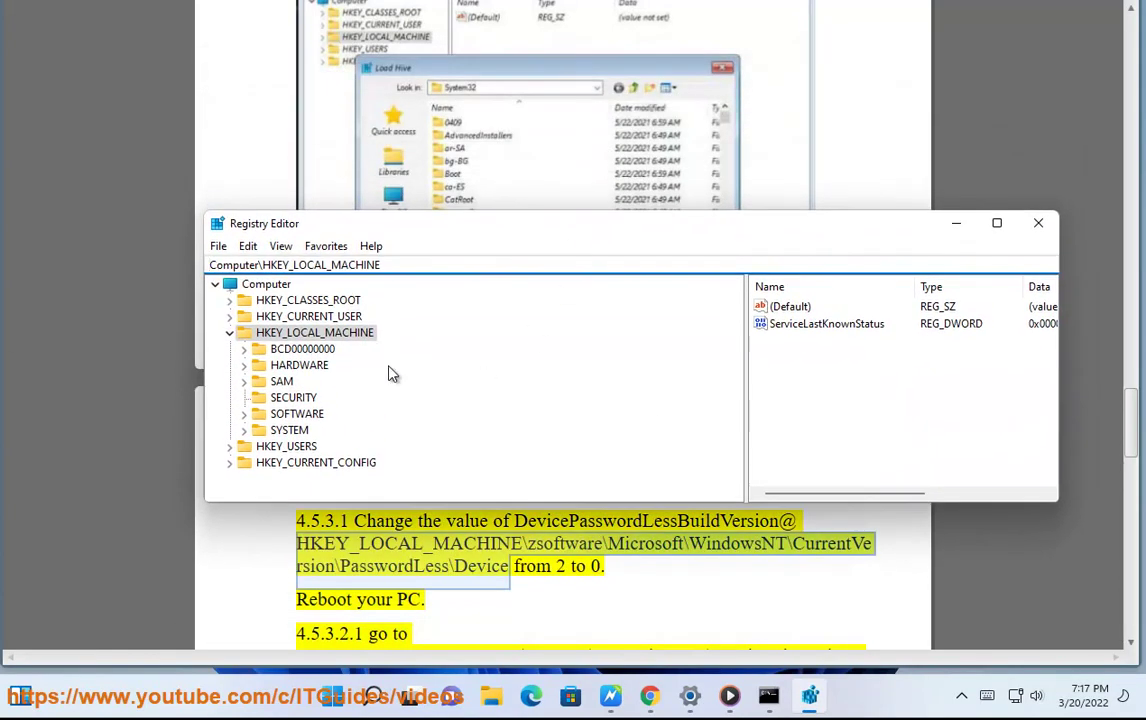
Review guide step 4.5.3.1 on changing DevicePasswordLessBuildVersion from 2 to 0, and continue to step 4.5.3.2.1.
{"action": "left_click", "coordinate": [578, 575]}
{"action": "left_click_drag", "start_coordinate": [578, 575], "coordinate": [492, 572]}
{"action": "left_click", "coordinate": [618, 561]}
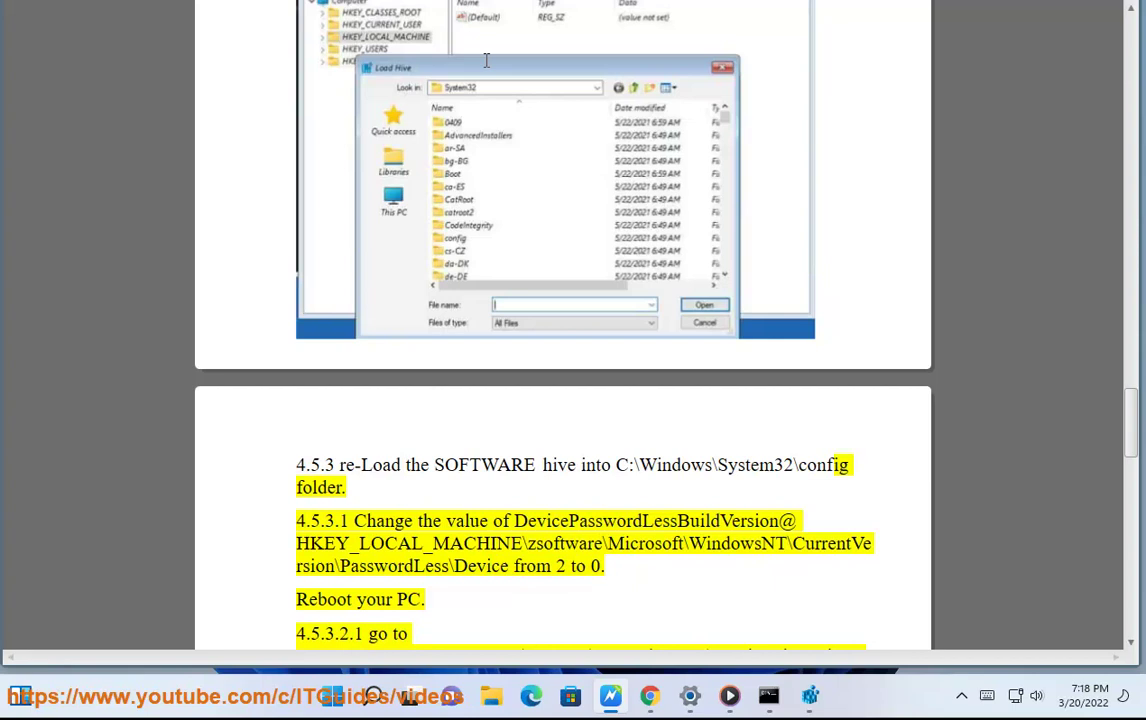
{"action": "scroll", "coordinate": [741, 360], "scroll_direction": "down", "scroll_amount": 3}
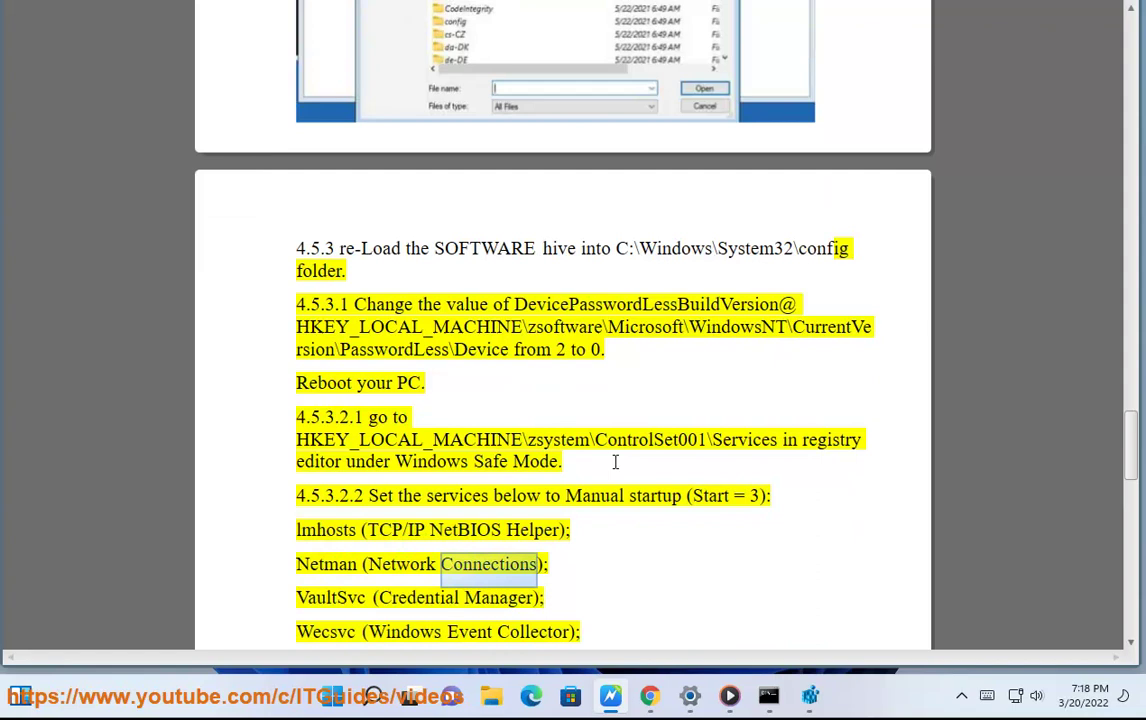
Bring Registry Editor forward, place it beside the guide, and begin entering the path HKEY_LOCAL_MACHINE\zs from guide step 4.5.3.2.1.
{"action": "left_click", "coordinate": [810, 696]}
{"action": "left_click_drag", "start_coordinate": [578, 235], "coordinate": [961, 113]}
{"action": "left_click", "coordinate": [853, 160]}
{"action": "type", "text": "\\zs"}
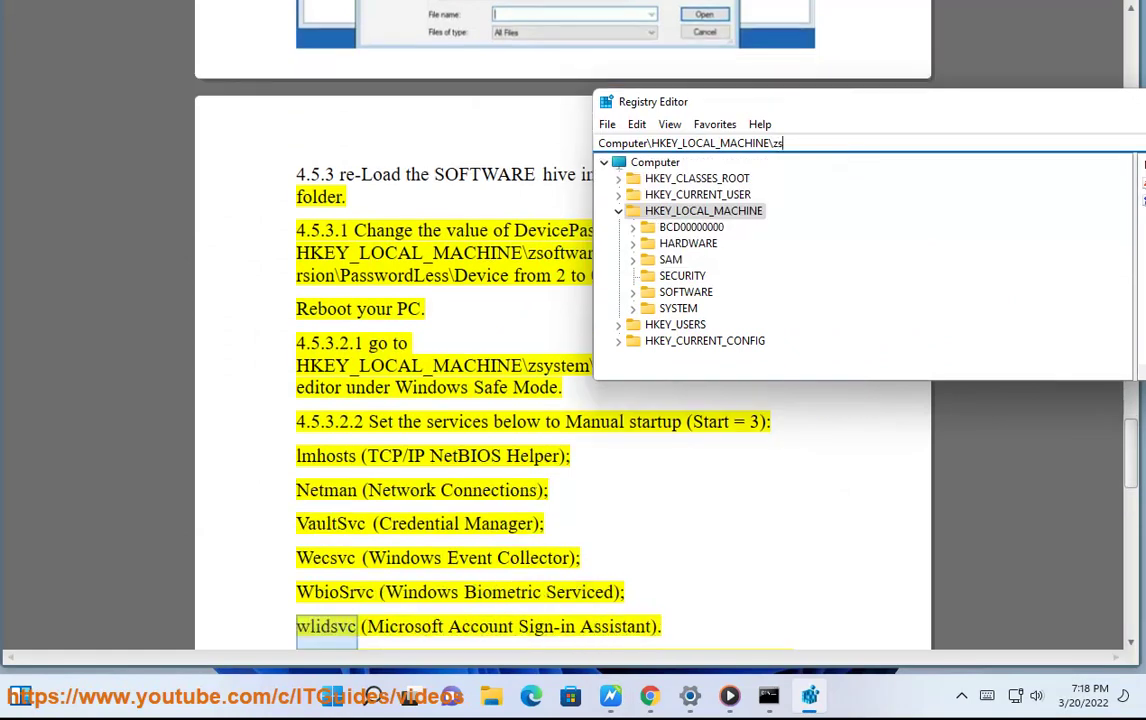
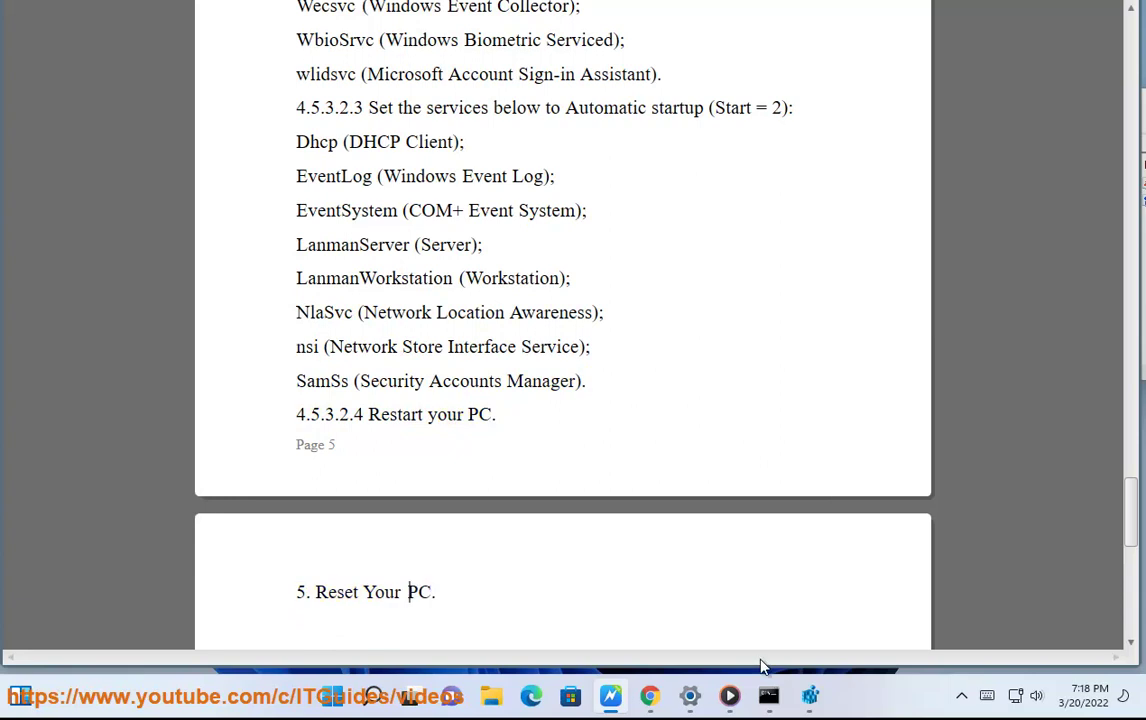
Following guide step 5, switch to Control Panel and view its Backup and Restore (Windows 7) page.
{"action": "left_click", "coordinate": [650, 696]}
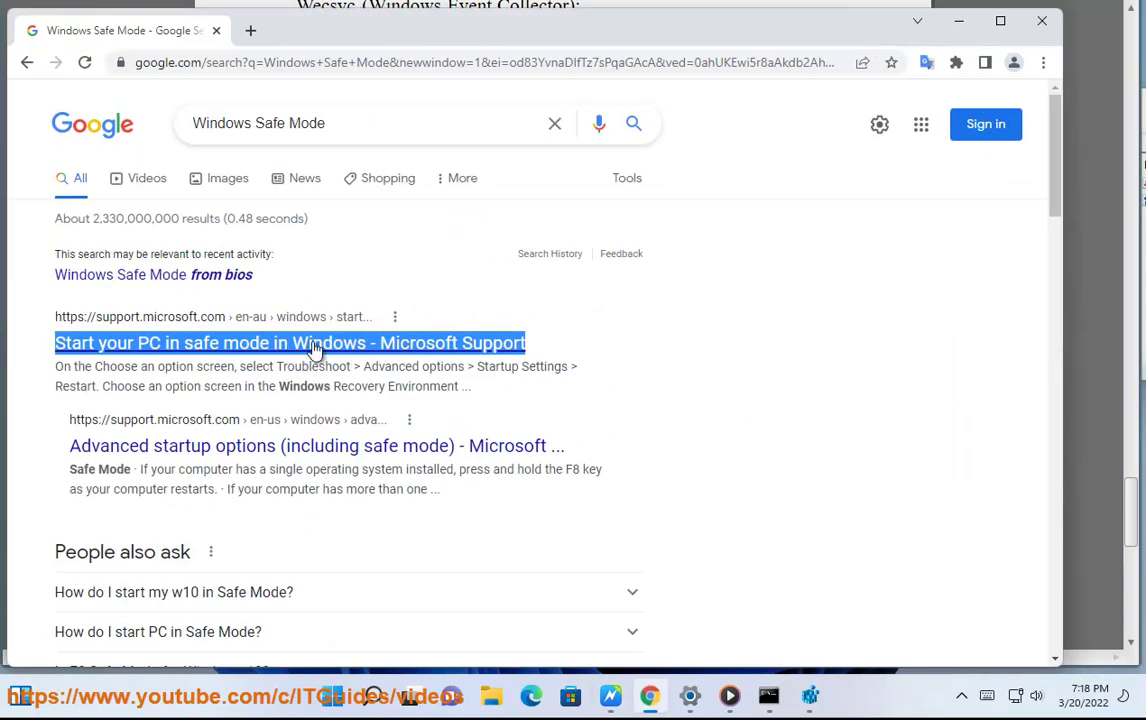
{"action": "left_click", "coordinate": [372, 696]}
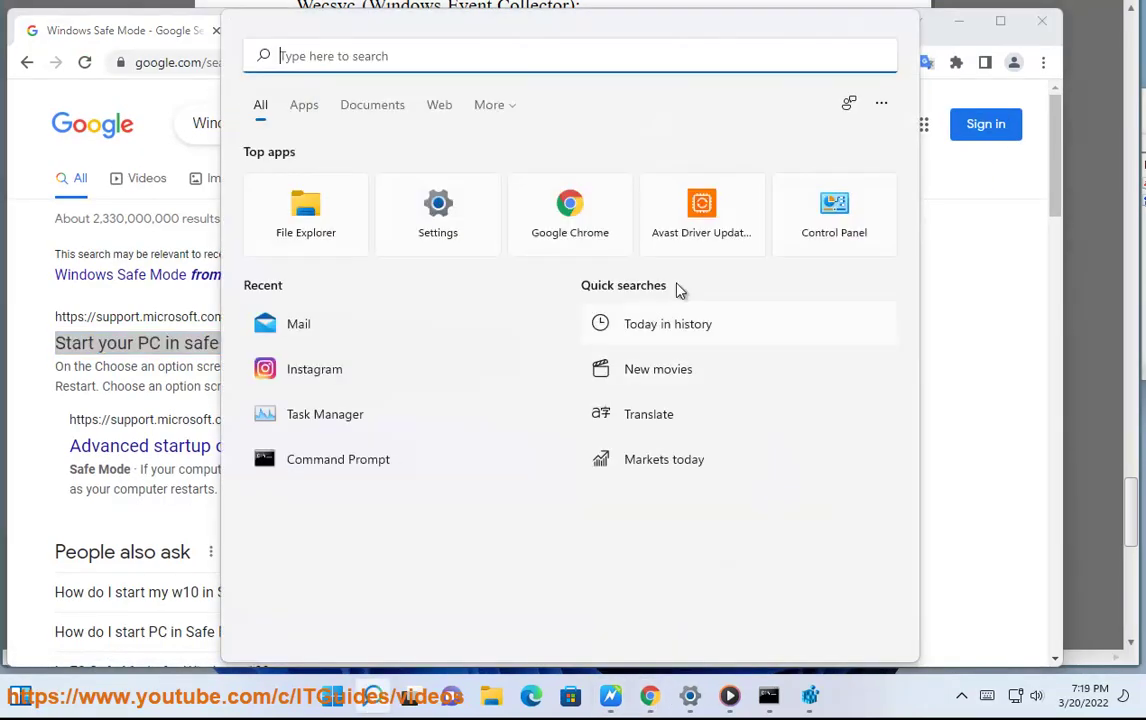
{"action": "left_click", "coordinate": [826, 222]}
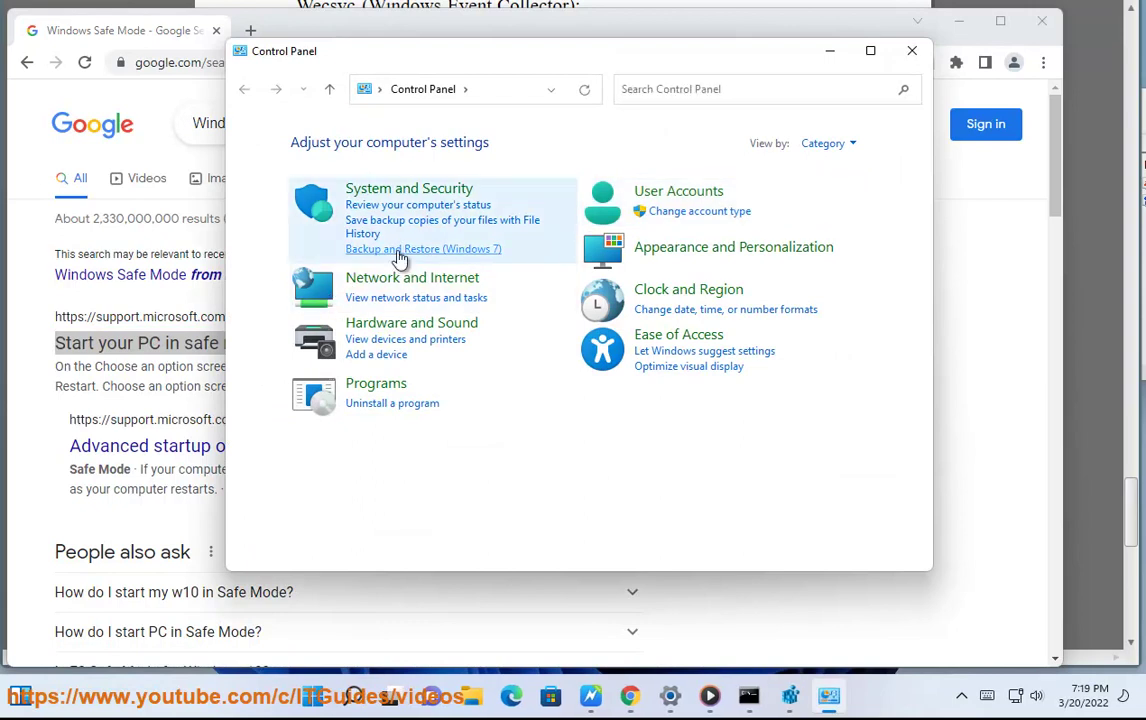
{"action": "left_click", "coordinate": [400, 248]}
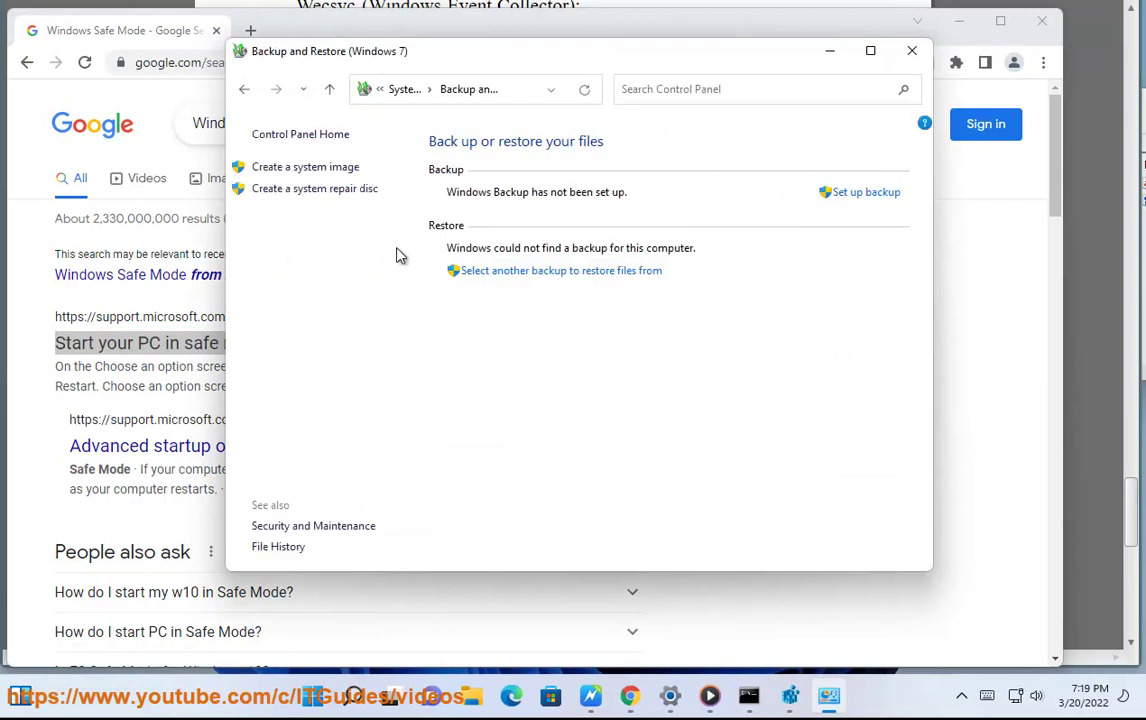
Switch to Windows Settings, open the System Recovery page, start Reset this PC, and pick a reset option.
{"action": "left_click", "coordinate": [312, 696]}
{"action": "left_click", "coordinate": [762, 185]}
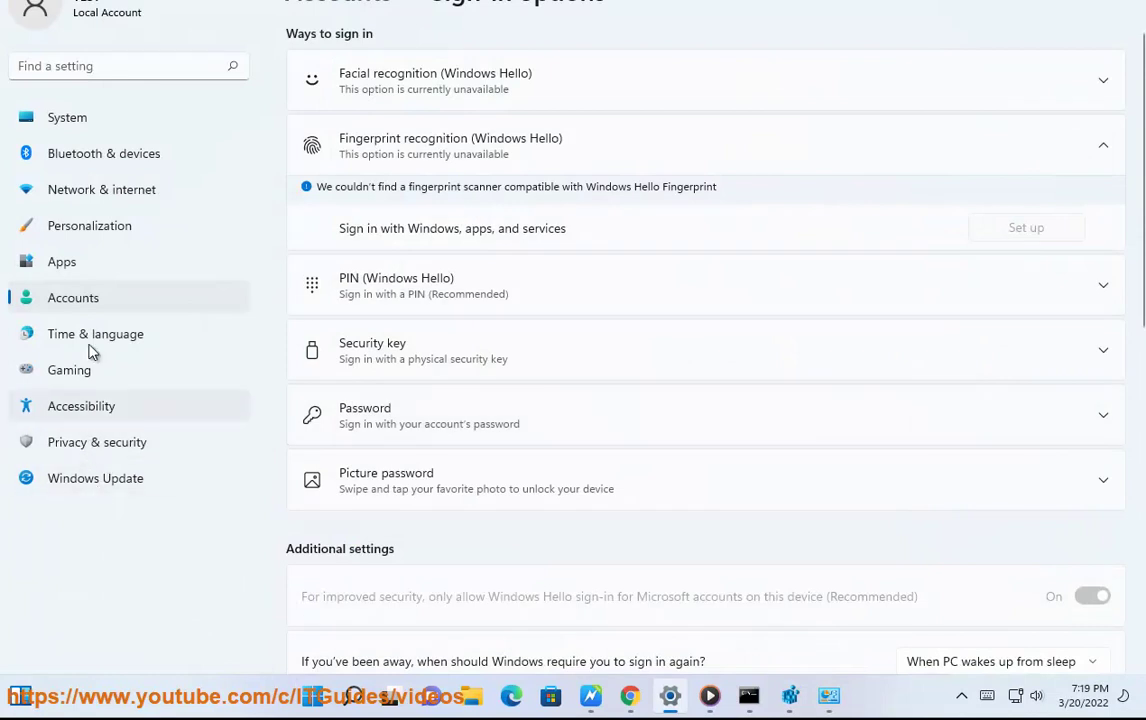
{"action": "left_click", "coordinate": [105, 122]}
{"action": "scroll", "coordinate": [617, 369], "scroll_direction": "down", "scroll_amount": 2}
{"action": "scroll", "coordinate": [617, 369], "scroll_direction": "down", "scroll_amount": 3}
{"action": "left_click", "coordinate": [455, 375]}
{"action": "left_click", "coordinate": [1051, 217]}
{"action": "left_click", "coordinate": [412, 208]}
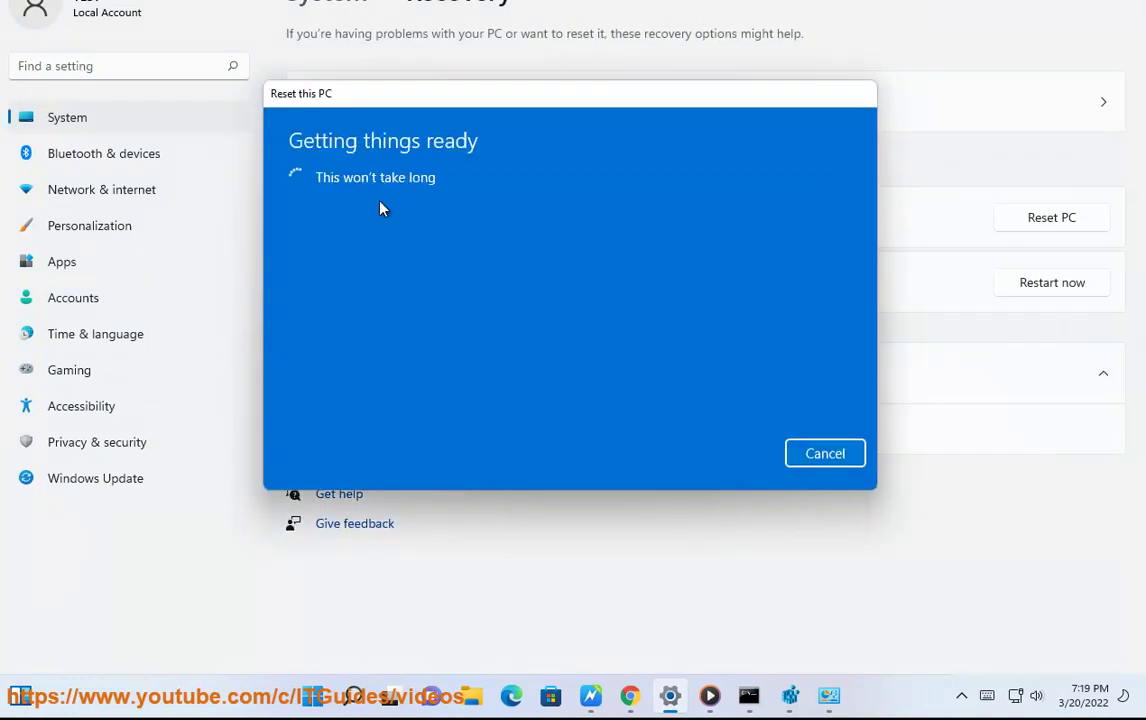